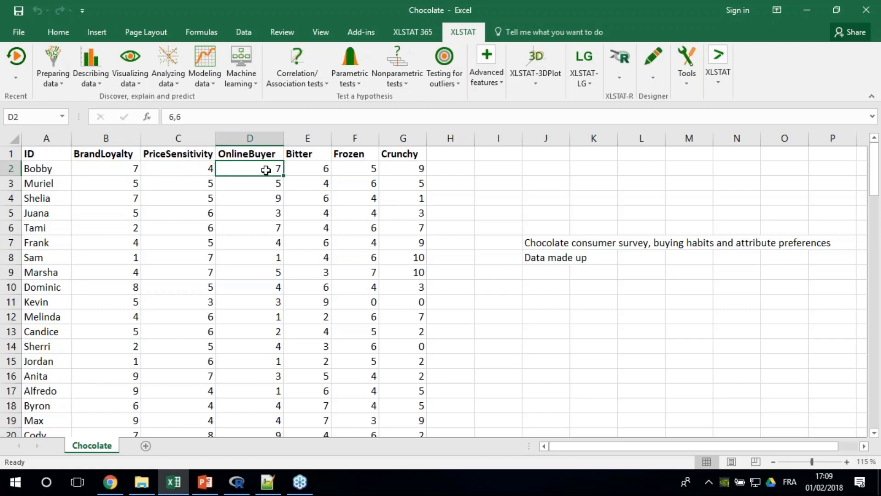
# Step: Examine the chocolate survey's buying habit and attribute preference columns and the note beside the data
pyautogui.click(295, 167)
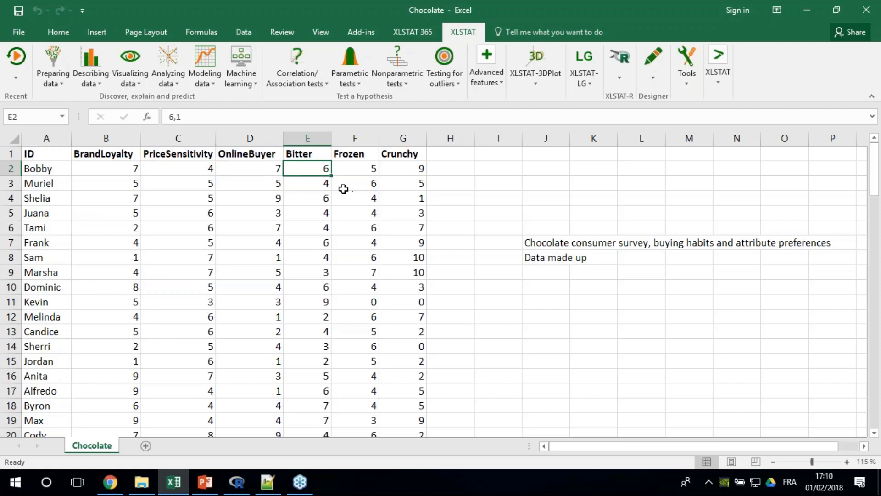
pyautogui.moveTo(137, 138); pyautogui.dragTo(406, 132)
pyautogui.click(398, 198)
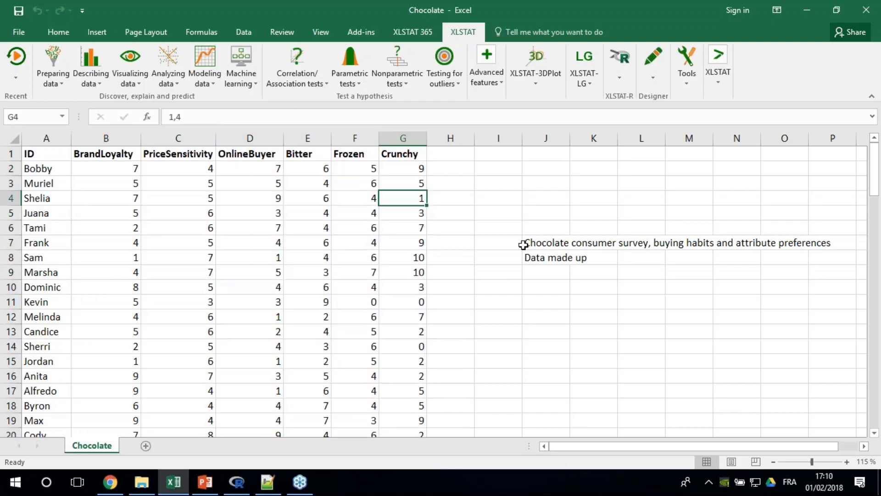
pyautogui.click(546, 258)
pyautogui.click(192, 225)
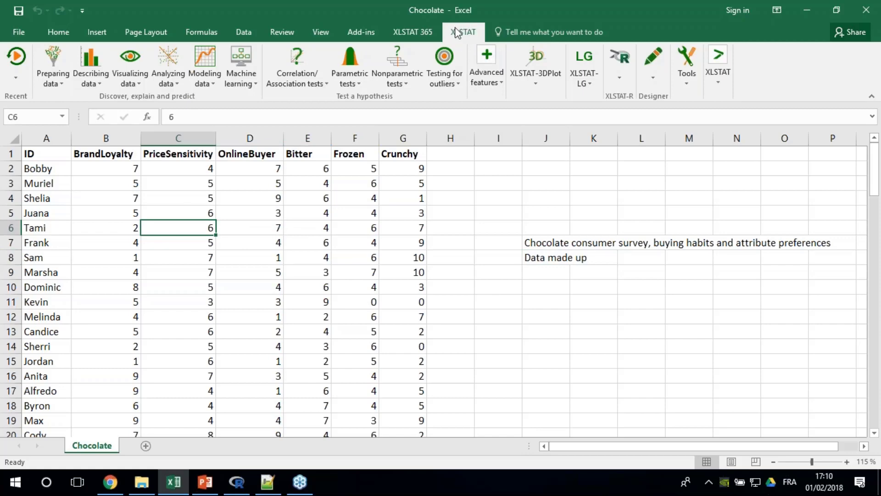
# Step: Review the XLSTAT tools for preparing, describing, visualizing, analyzing and modeling data, machine learning, and association, parametric and nonparametric tests
pyautogui.click(48, 78)
pyautogui.click(91, 76)
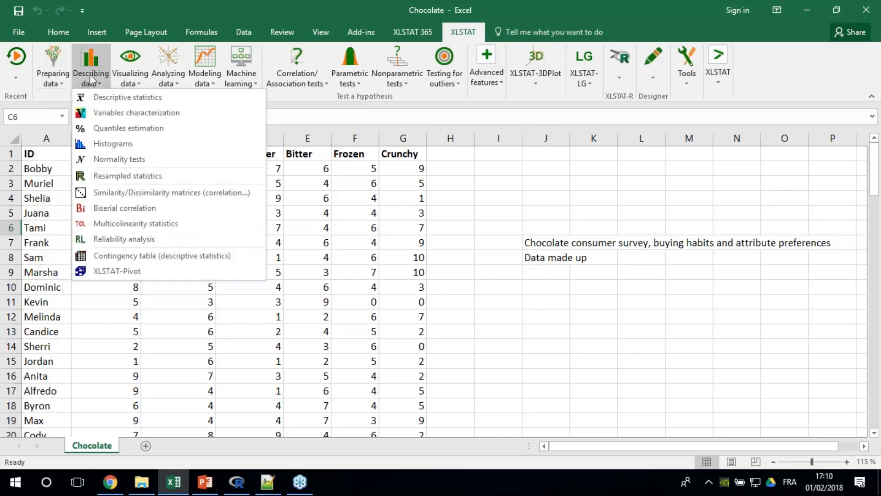
pyautogui.click(130, 79)
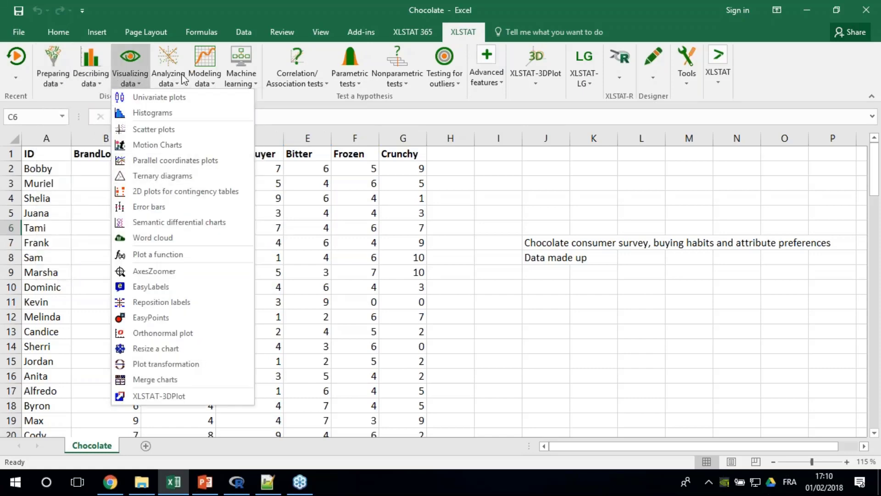
pyautogui.click(184, 79)
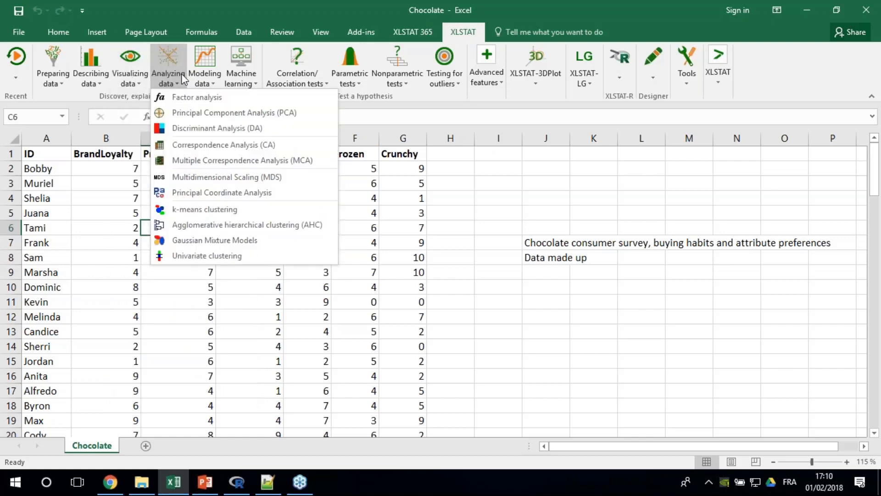
pyautogui.click(201, 79)
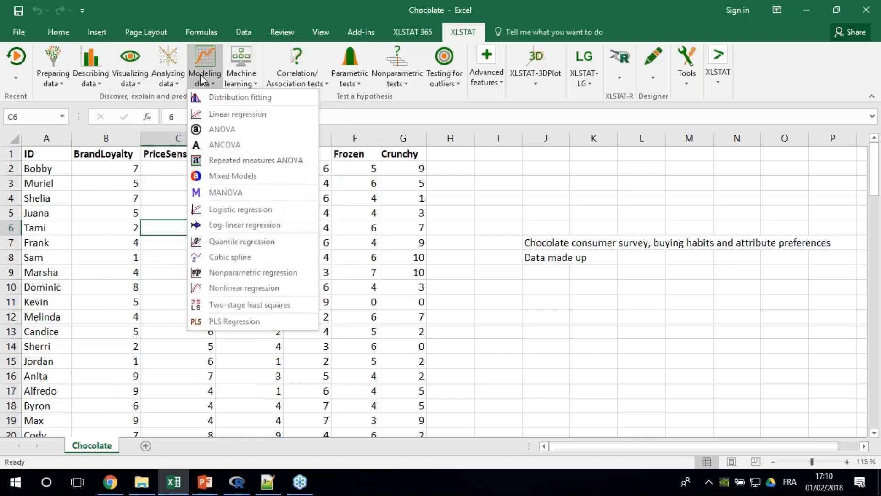
pyautogui.click(243, 64)
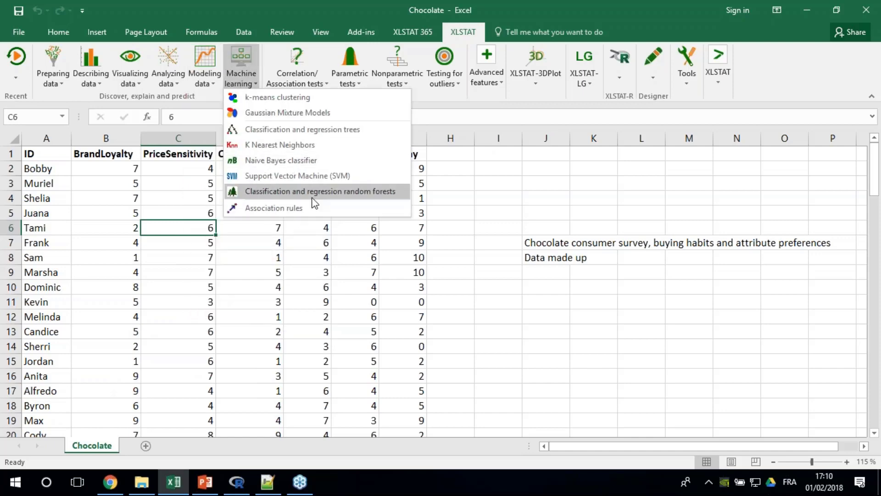
pyautogui.click(309, 69)
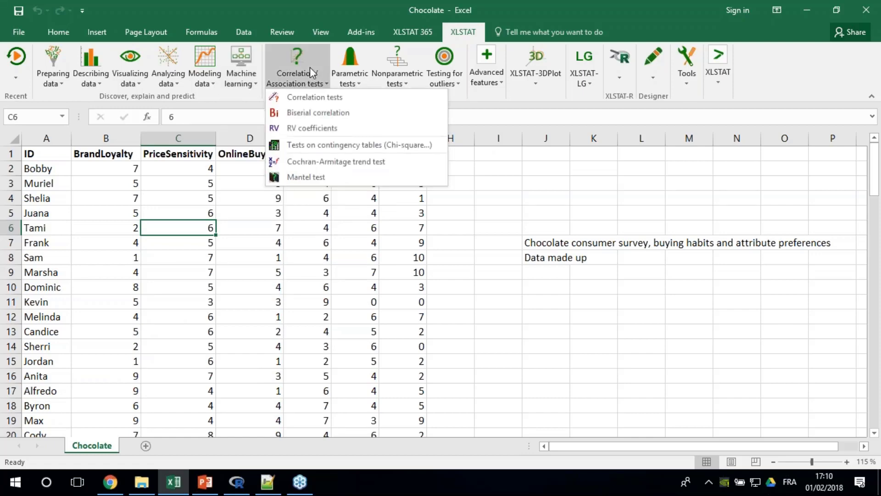
pyautogui.click(351, 69)
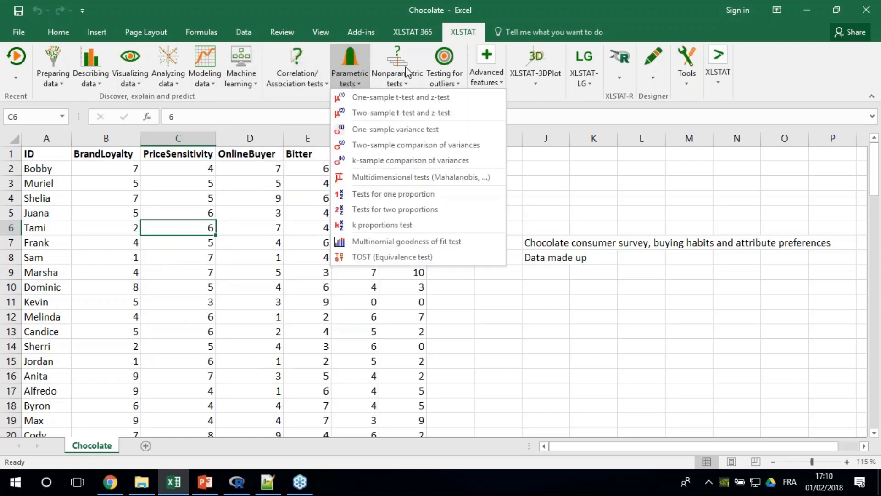
pyautogui.click(396, 73)
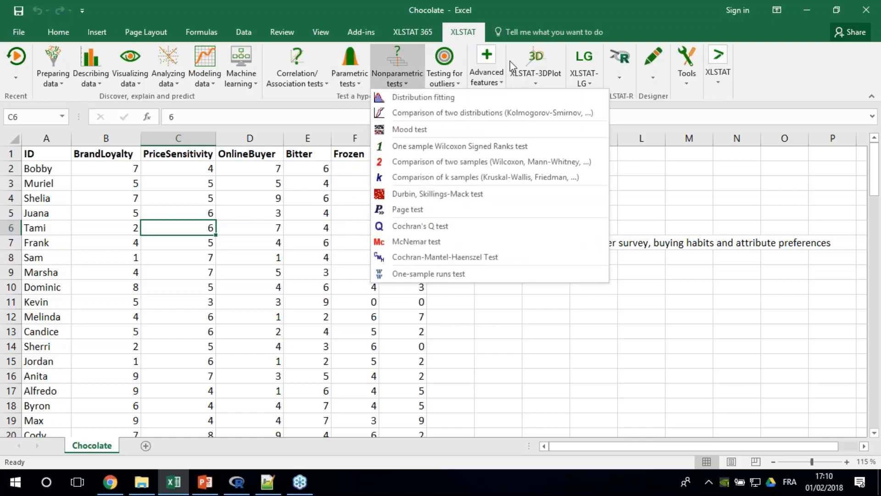
# Step: Review the XLSTAT advanced features, including sensory, conjoint, time series, SPC, DoE, survival and PLS path modeling tools
pyautogui.click(482, 72)
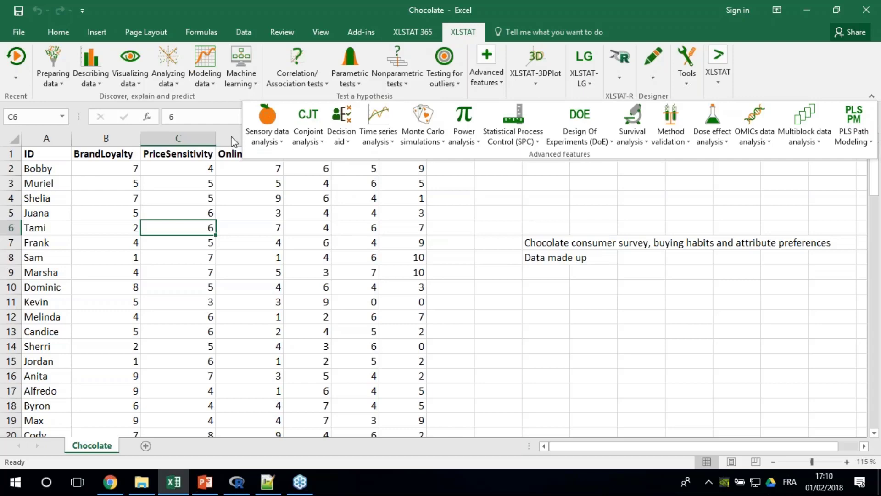
pyautogui.click(276, 149)
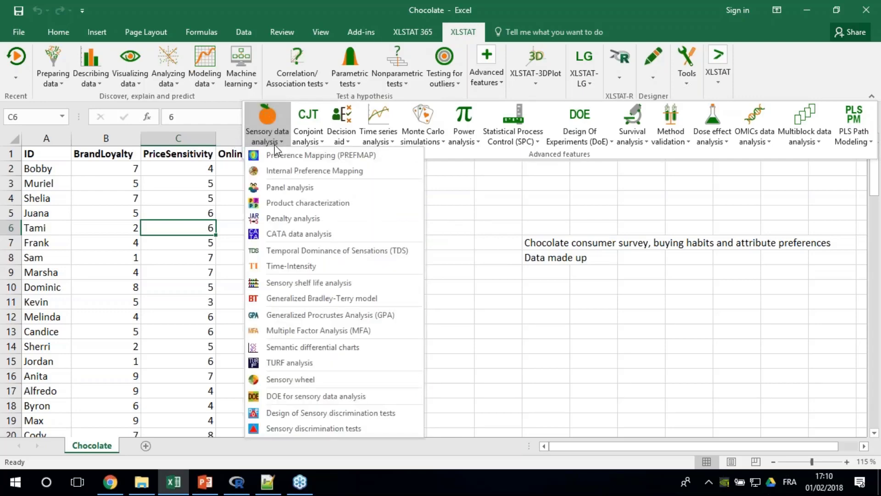
pyautogui.click(311, 135)
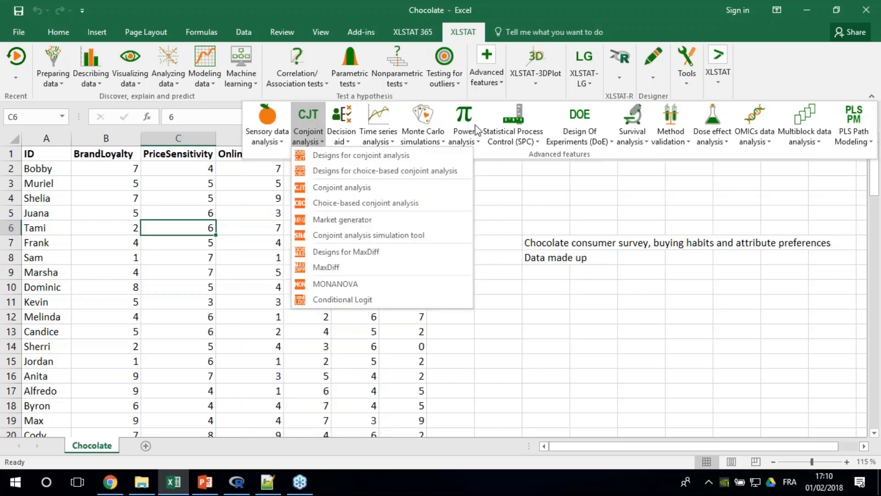
pyautogui.click(376, 122)
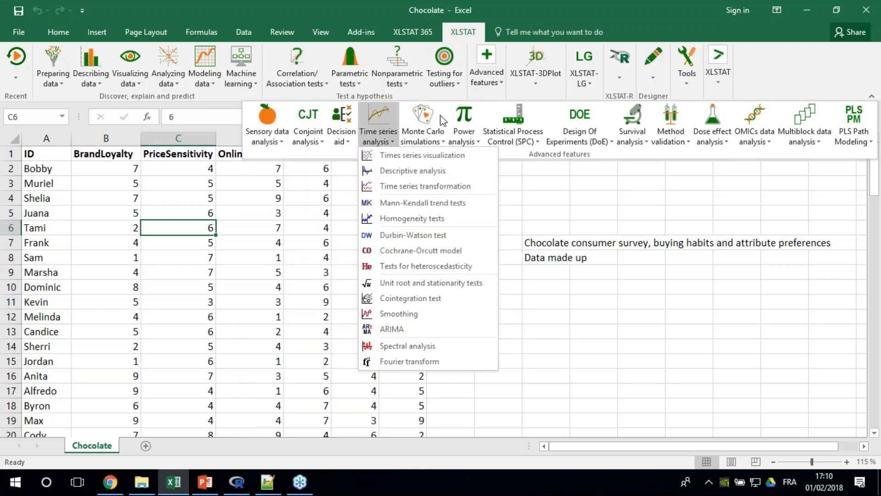
pyautogui.click(513, 138)
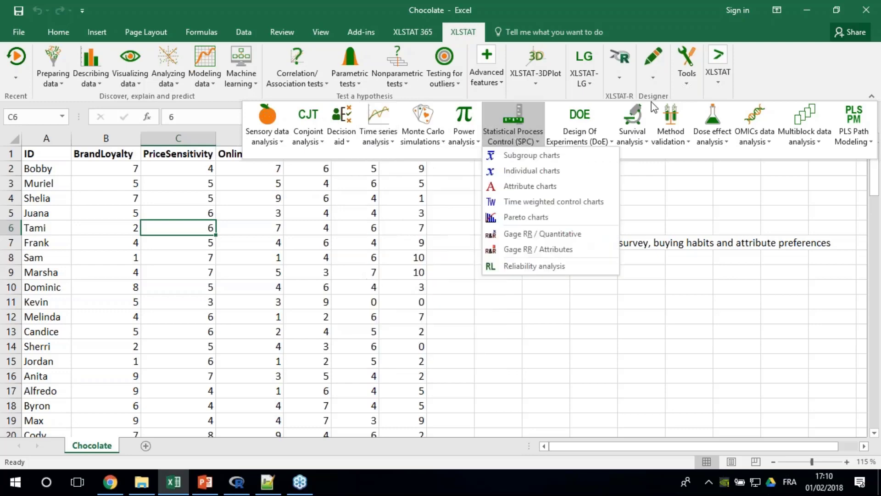
pyautogui.click(587, 136)
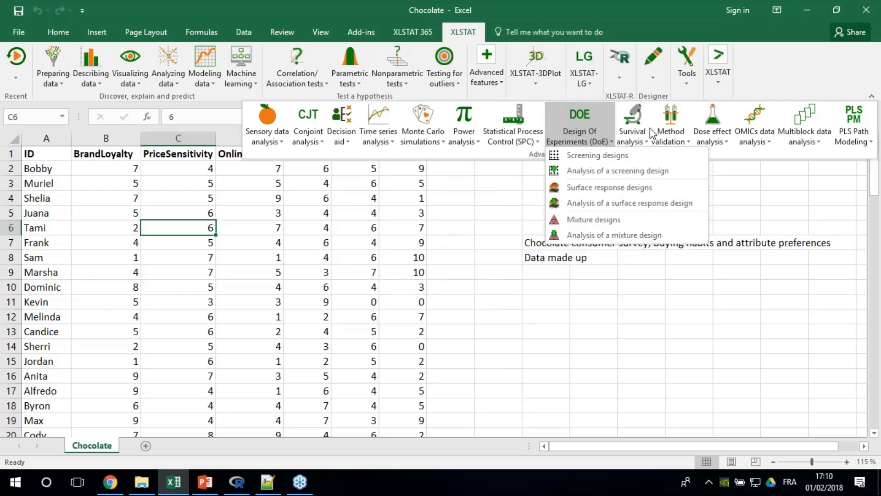
pyautogui.click(647, 133)
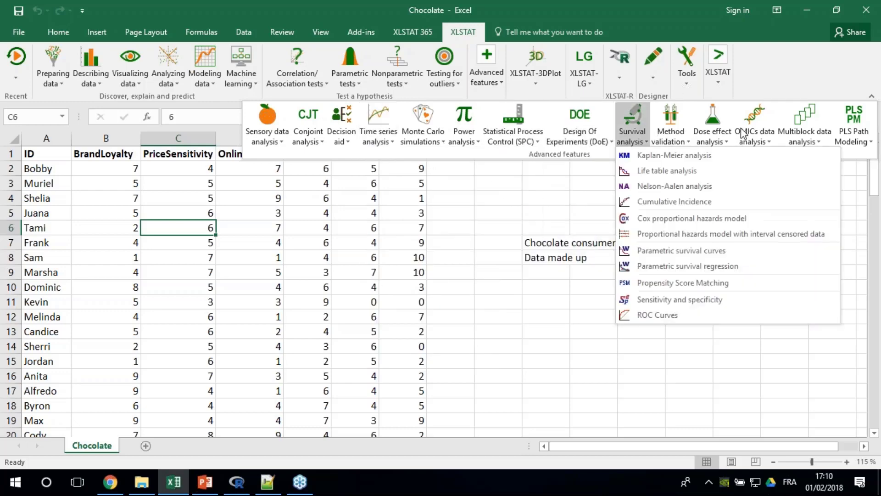
pyautogui.click(841, 130)
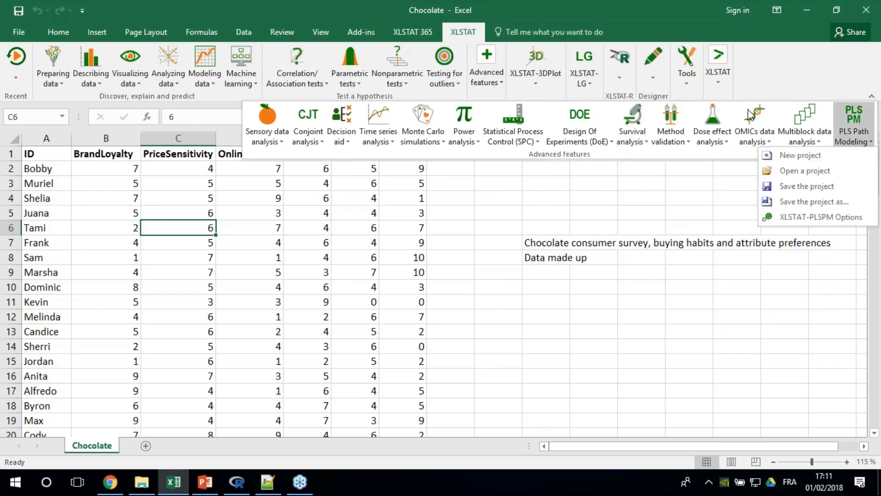
pyautogui.click(464, 285)
pyautogui.click(462, 284)
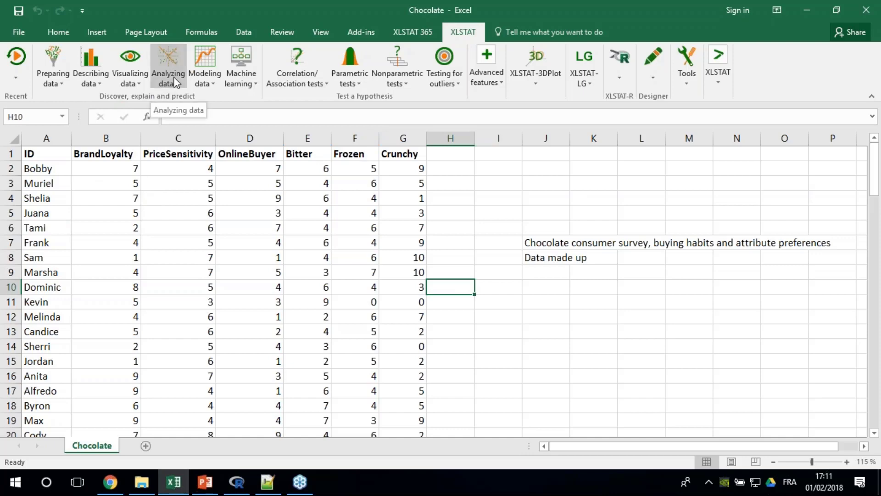
# Step: Start a Principal Component Analysis (PCA) from the XLSTAT data analysis tools
pyautogui.click(173, 77)
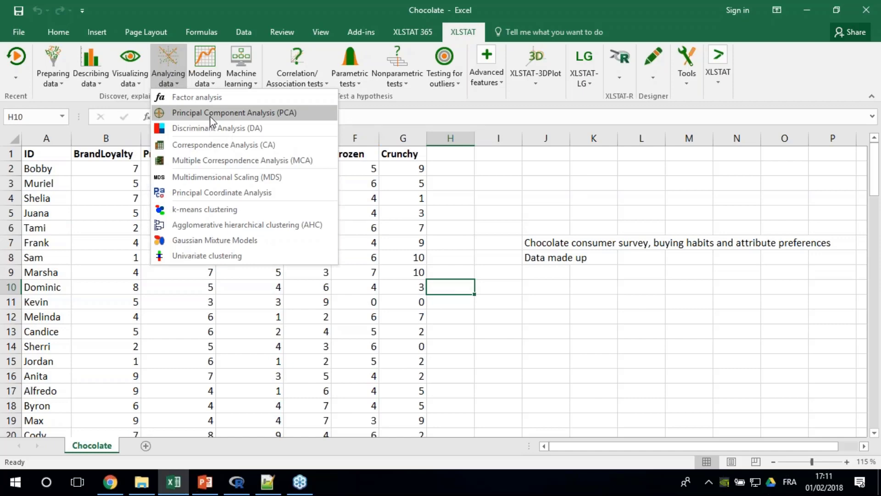
pyautogui.click(210, 116)
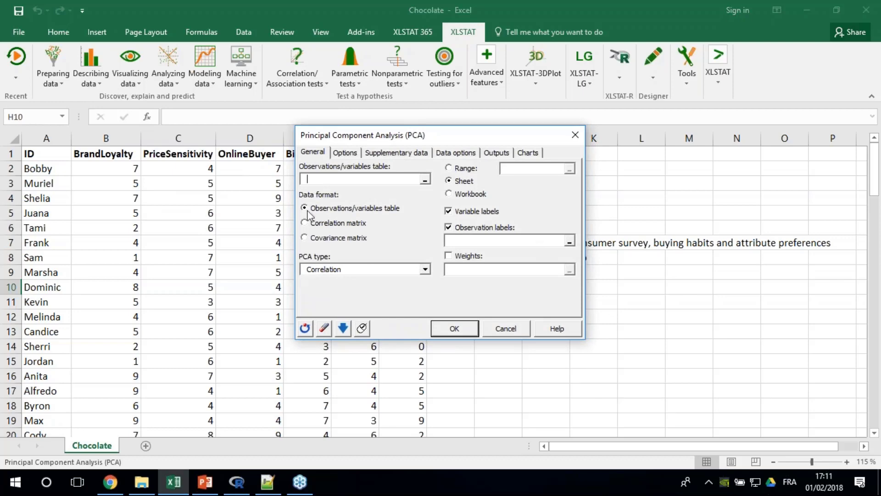
# Step: Review the PCA settings for options, supplementary data, missing data, outputs, and variable, observation, biplot and bootstrap charts
pyautogui.click(343, 155)
pyautogui.click(315, 153)
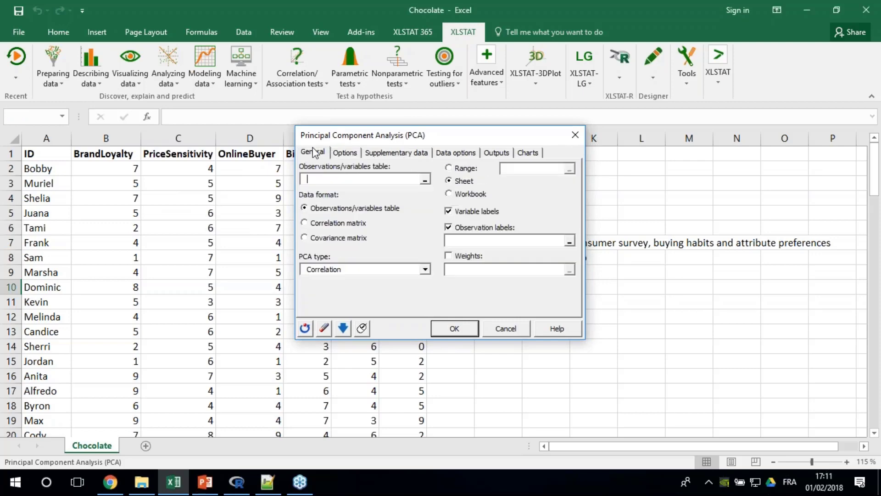
pyautogui.click(345, 153)
pyautogui.click(395, 154)
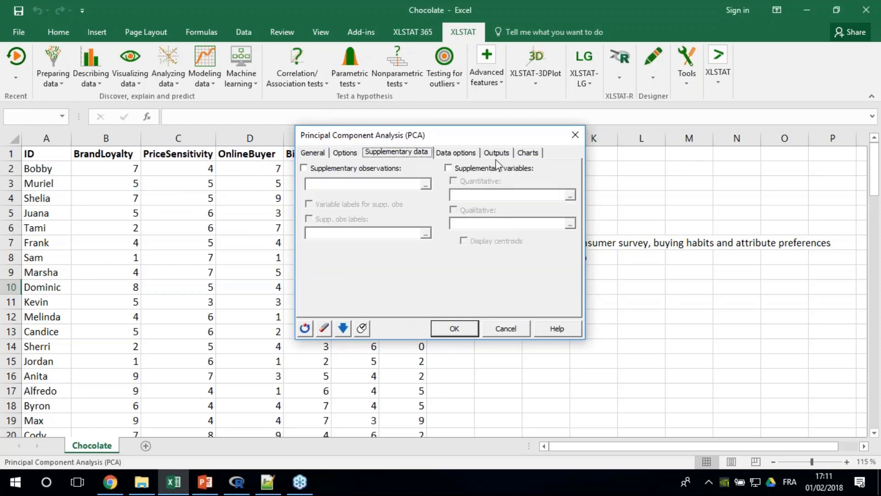
pyautogui.click(456, 153)
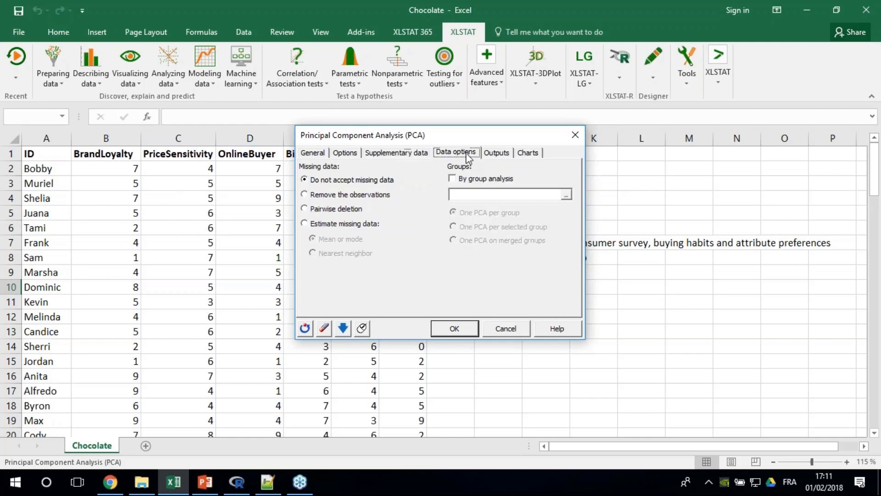
pyautogui.click(497, 157)
pyautogui.click(530, 157)
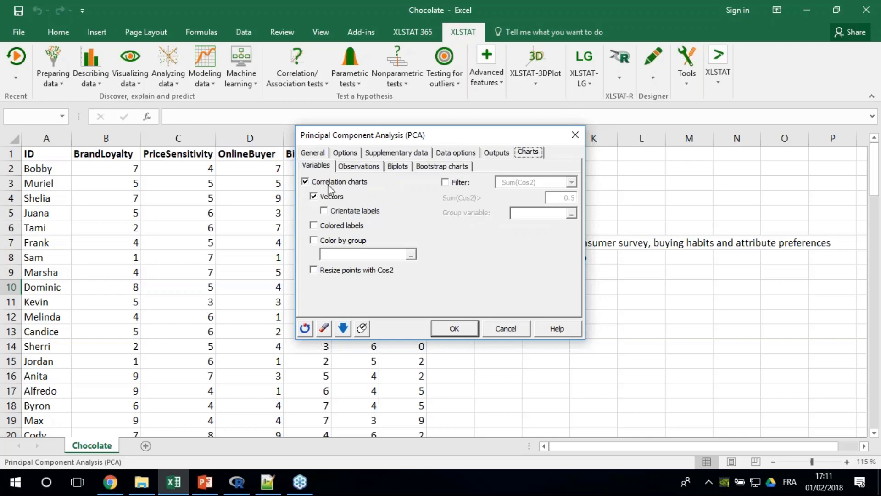
pyautogui.click(358, 166)
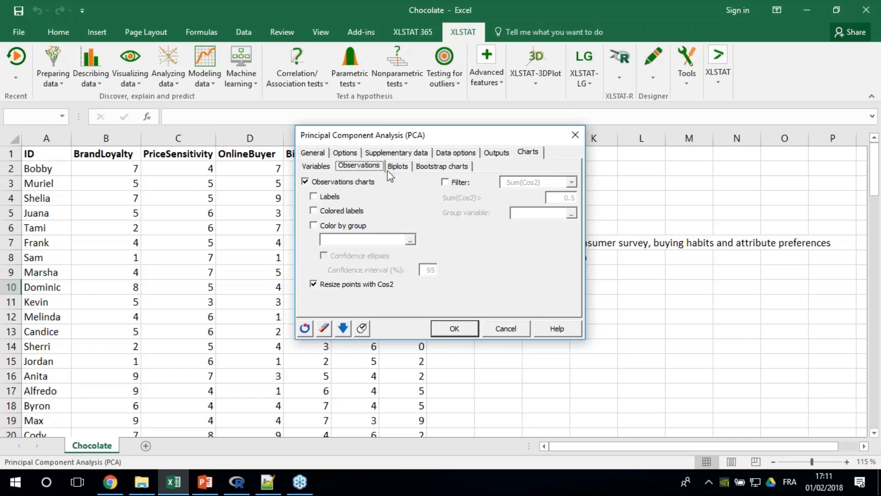
pyautogui.click(397, 166)
pyautogui.click(440, 167)
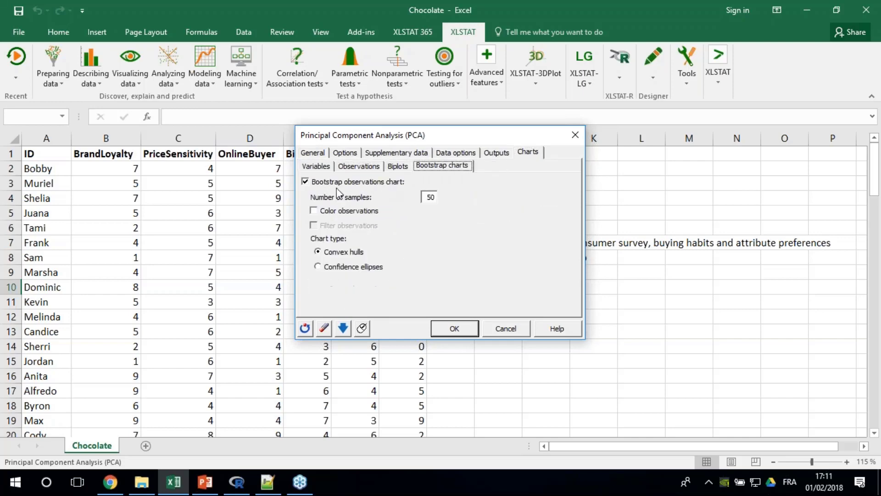
pyautogui.click(314, 154)
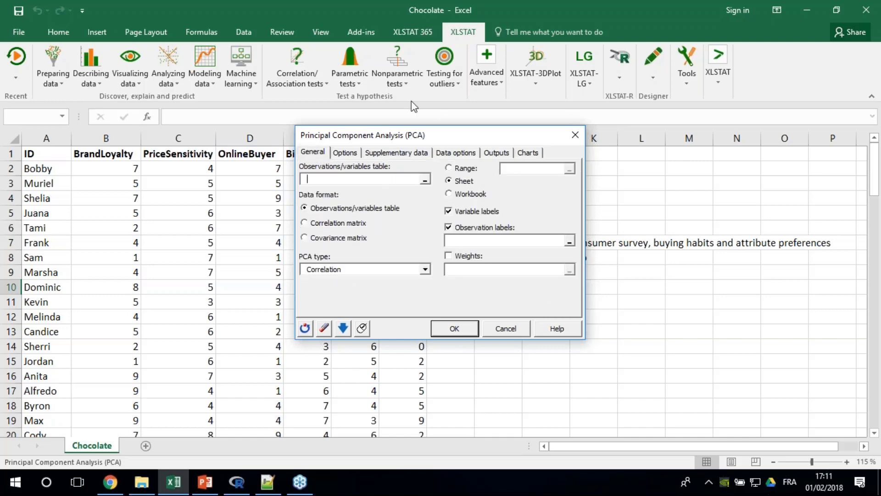
# Step: Set the PCA observations/variables table to Chocolate columns B:G and the observation labels to column A, keeping the Correlation type
pyautogui.click(331, 179)
pyautogui.moveTo(89, 137); pyautogui.dragTo(393, 157)
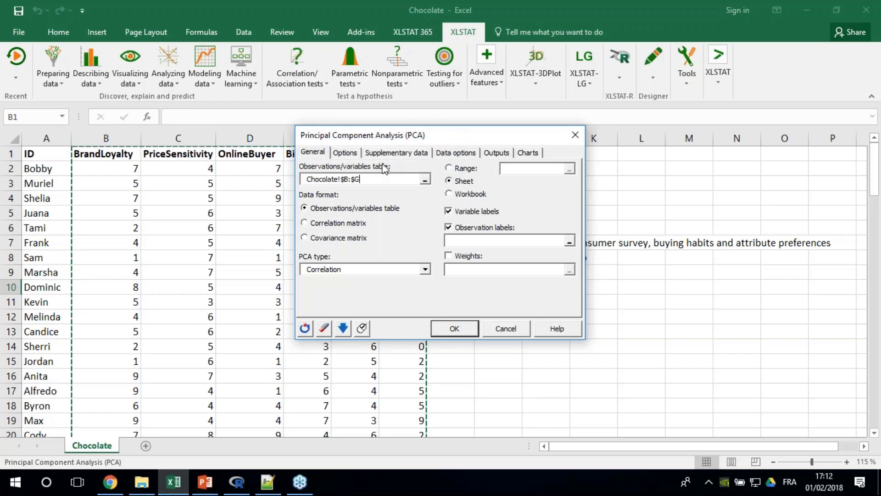
pyautogui.click(463, 241)
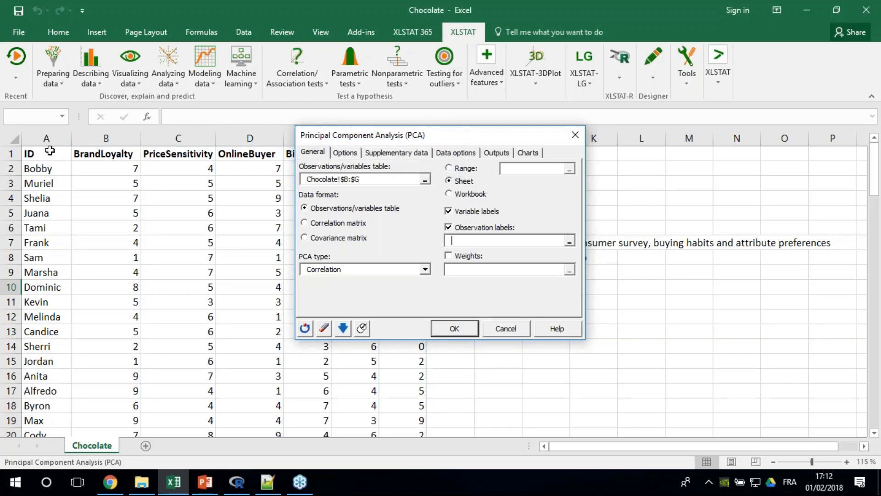
pyautogui.click(45, 137)
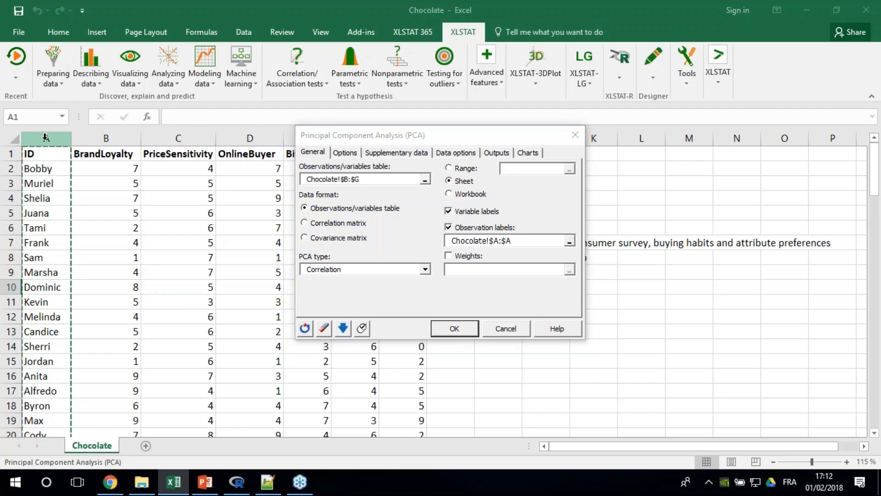
pyautogui.click(370, 271)
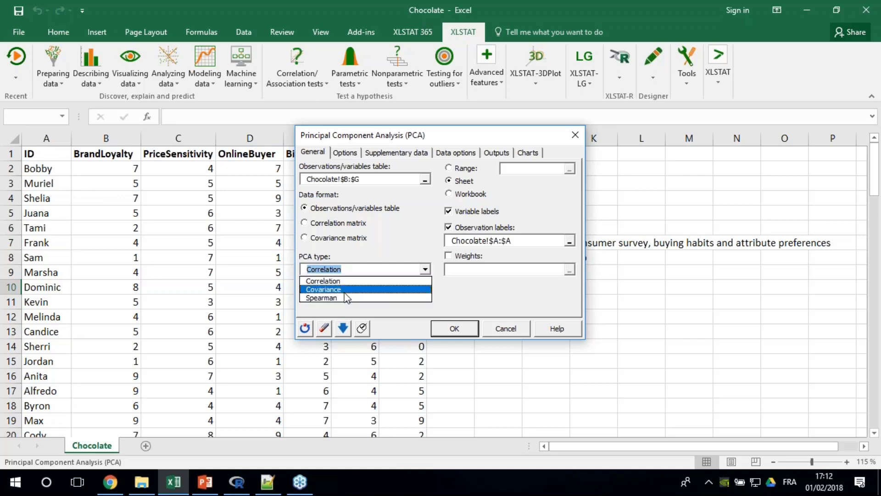
pyautogui.click(360, 180)
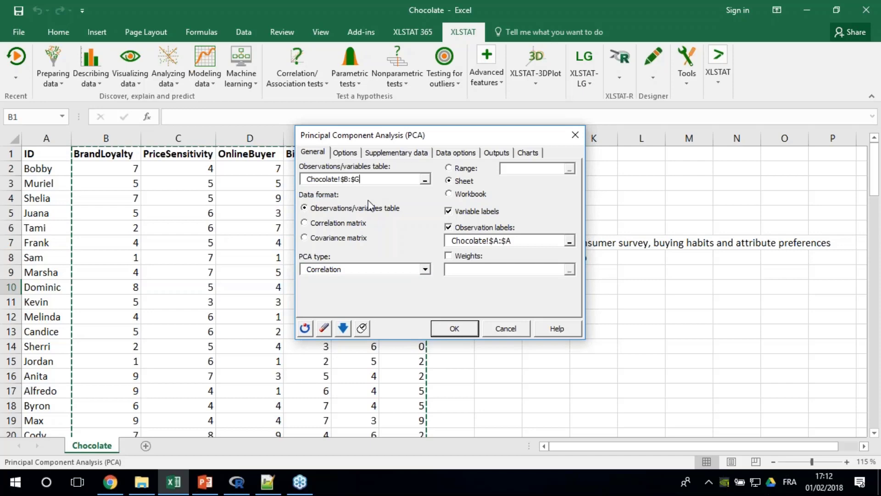
pyautogui.moveTo(402, 135); pyautogui.dragTo(360, 129)
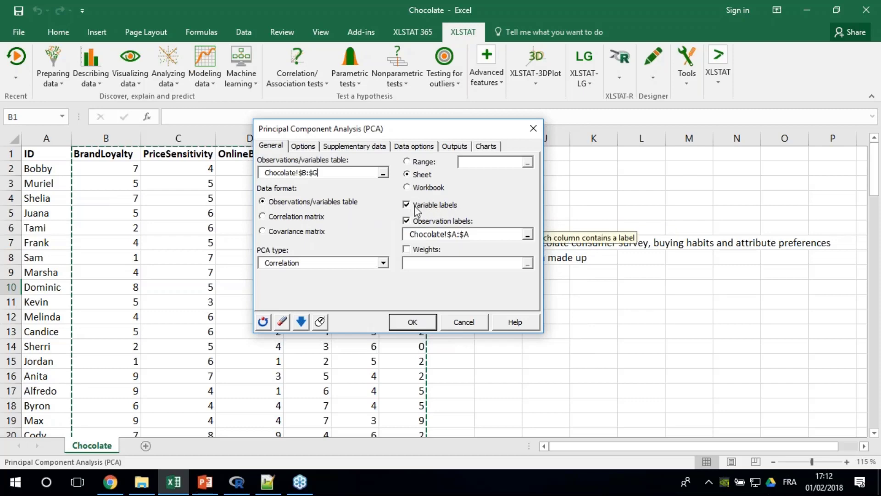
# Step: Run the PCA on the Chocolate data with variable labels enabled, accepting the proposed chart axes
pyautogui.moveTo(422, 131); pyautogui.dragTo(388, 190)
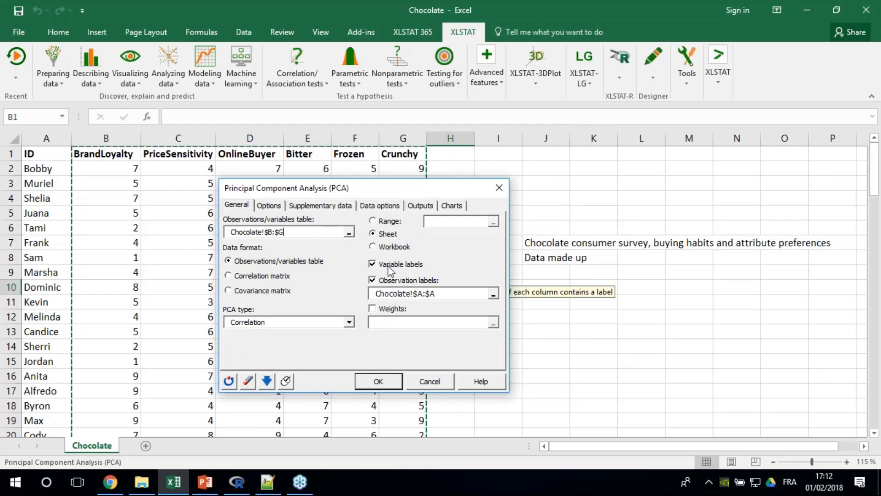
pyautogui.click(388, 266)
pyautogui.click(391, 268)
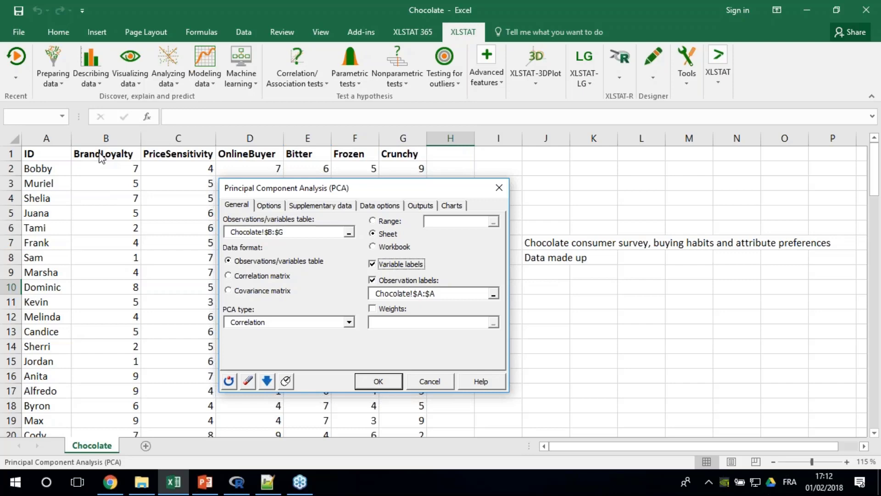
pyautogui.click(285, 232)
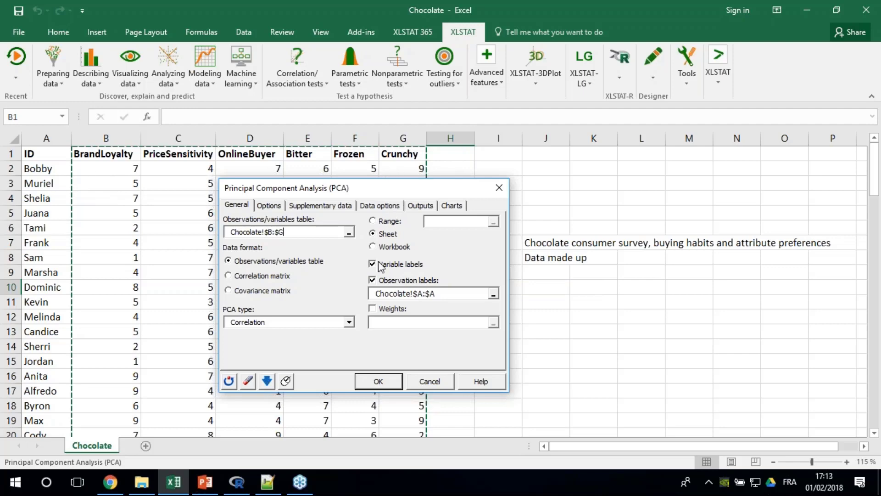
pyautogui.click(379, 381)
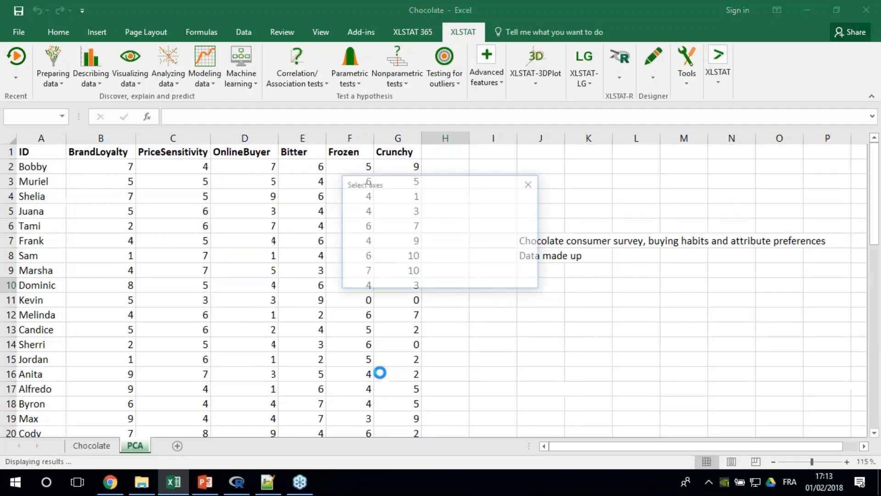
pyautogui.click(450, 280)
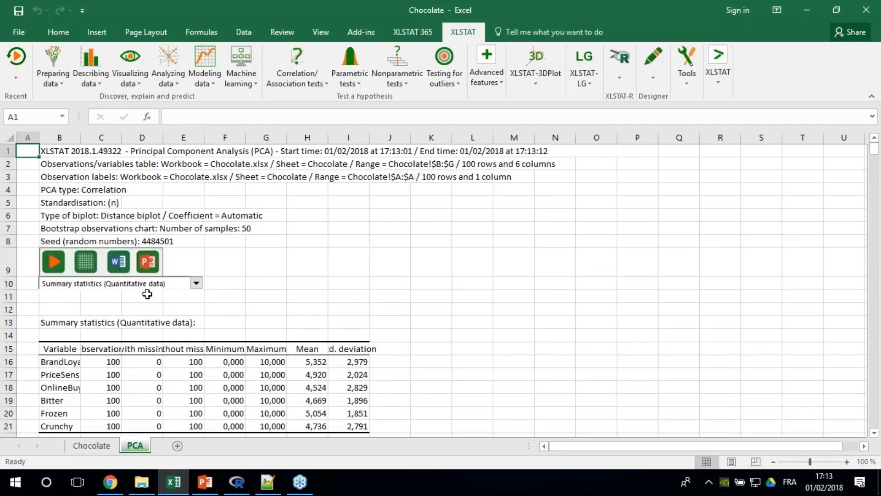
# Step: Widen column B of the PCA results sheet to fit the variable names and the eigenvalue table's row labels
pyautogui.scroll(-2, 144, 292)
pyautogui.scroll(-3, 144, 293)
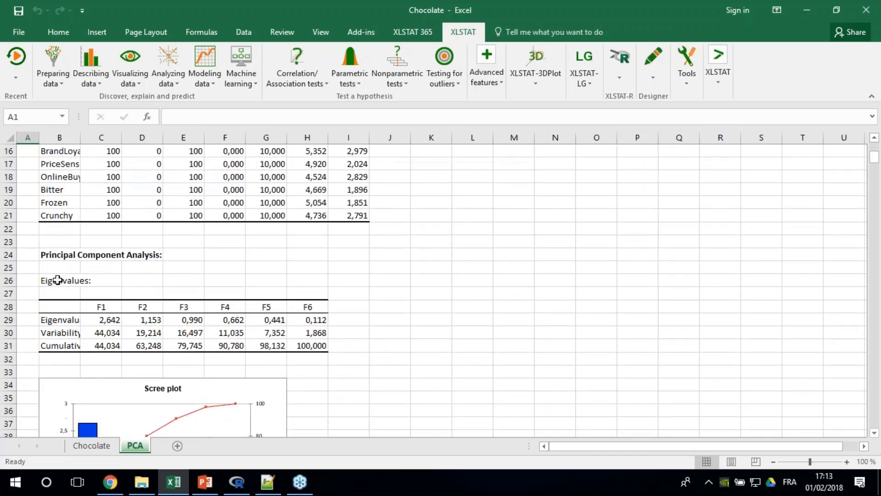
pyautogui.moveTo(81, 137); pyautogui.dragTo(104, 143)
pyautogui.moveTo(60, 315); pyautogui.dragTo(346, 356)
pyautogui.click(291, 332)
pyautogui.moveTo(120, 305); pyautogui.dragTo(335, 305)
pyautogui.click(289, 254)
# Step: Fill the eigenvalues range B26:G30 with yellow and make the F6 variability value in H30 bold
pyautogui.click(59, 32)
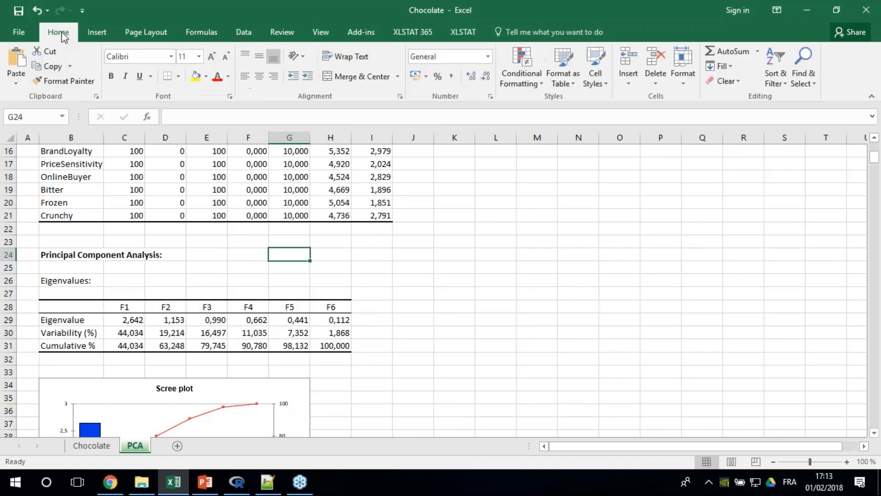
pyautogui.moveTo(96, 280); pyautogui.dragTo(291, 332)
pyautogui.click(196, 77)
pyautogui.click(289, 241)
pyautogui.click(330, 307)
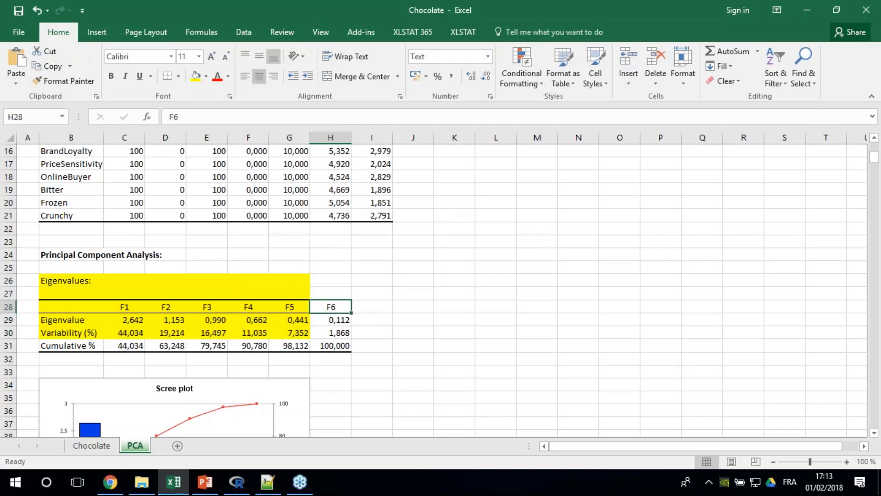
pyautogui.scroll(1, 164, 226)
pyautogui.click(330, 371)
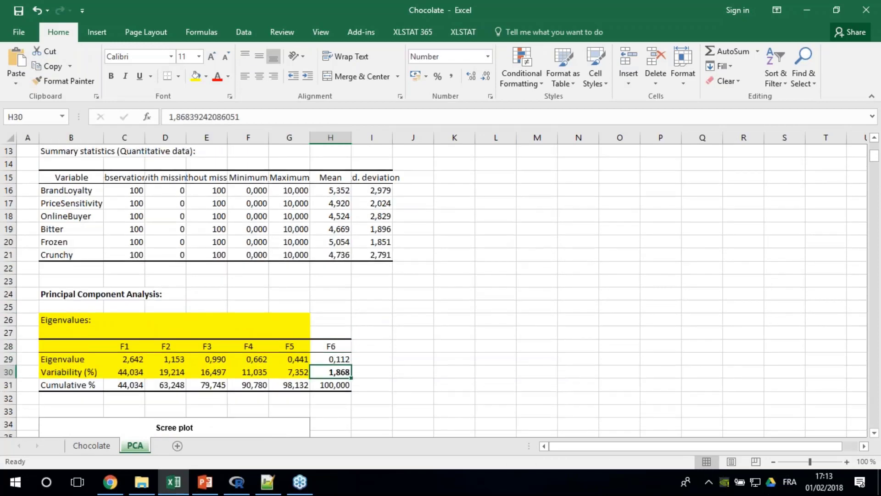
# Step: Change the fill of the scree plot's eigenvalue bars to orange
pyautogui.scroll(-4, 373, 321)
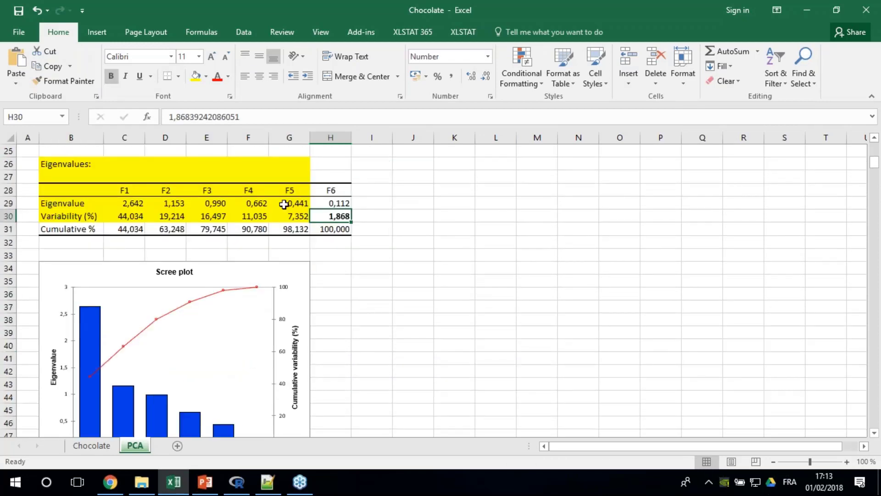
pyautogui.scroll(-2, 406, 227)
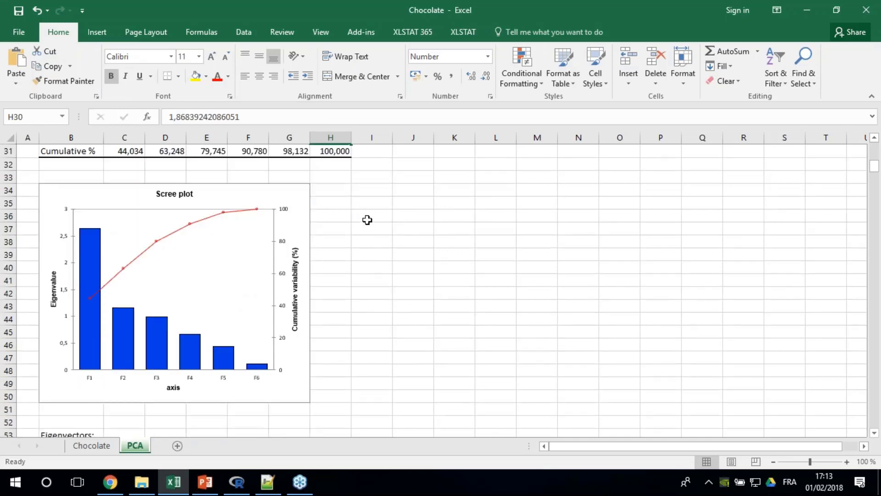
pyautogui.click(120, 344)
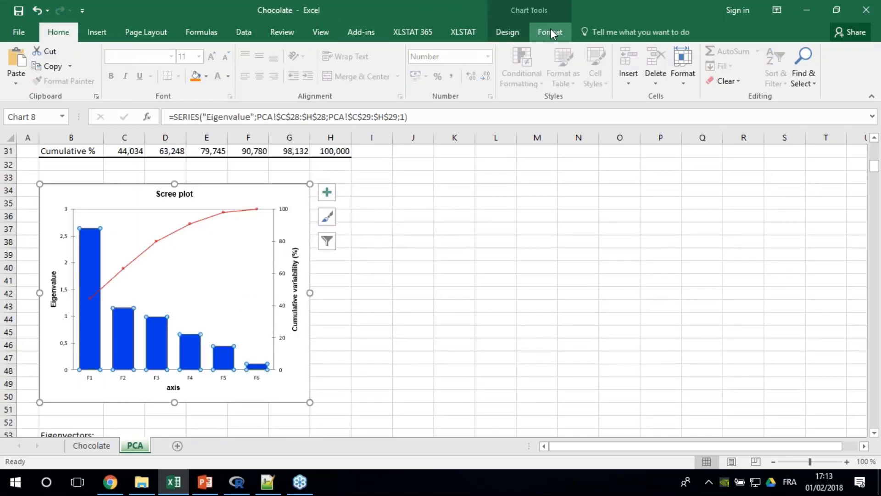
pyautogui.click(552, 34)
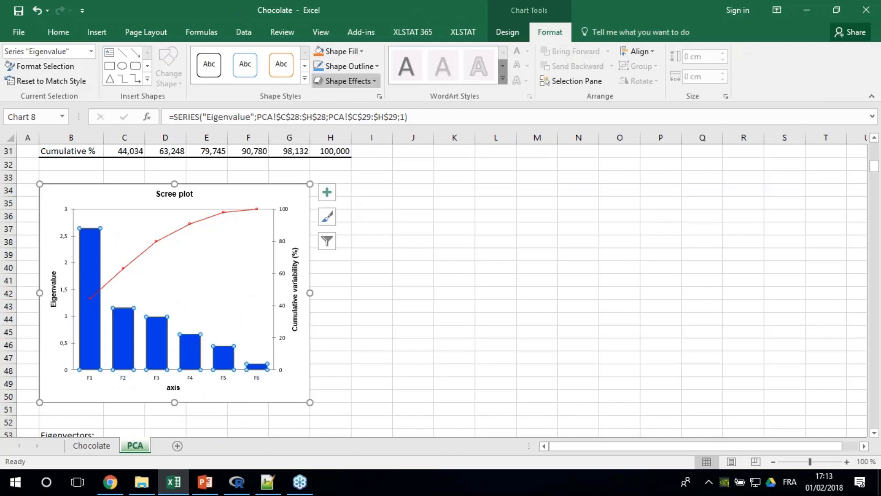
pyautogui.click(319, 51)
pyautogui.click(413, 281)
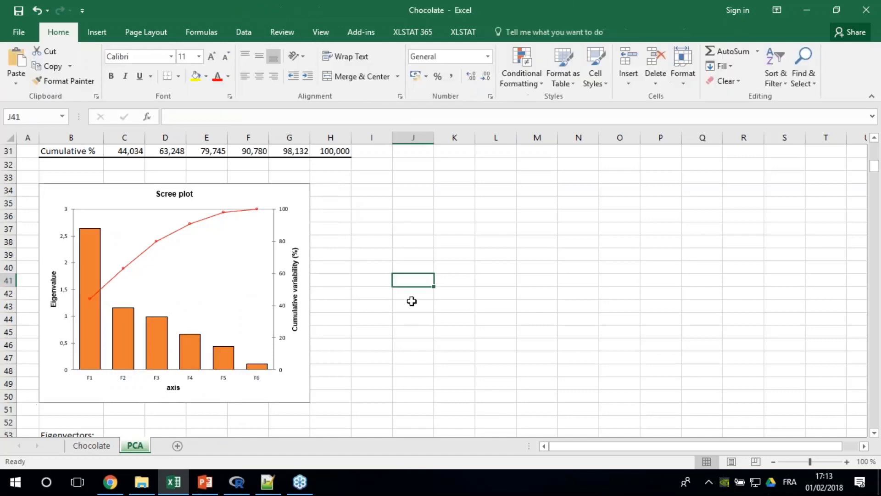
# Step: Examine the eigenvectors, the correlations between variables and factors, and the F1/F2 variables correlation circle
pyautogui.click(297, 287)
pyautogui.scroll(-1, 356, 295)
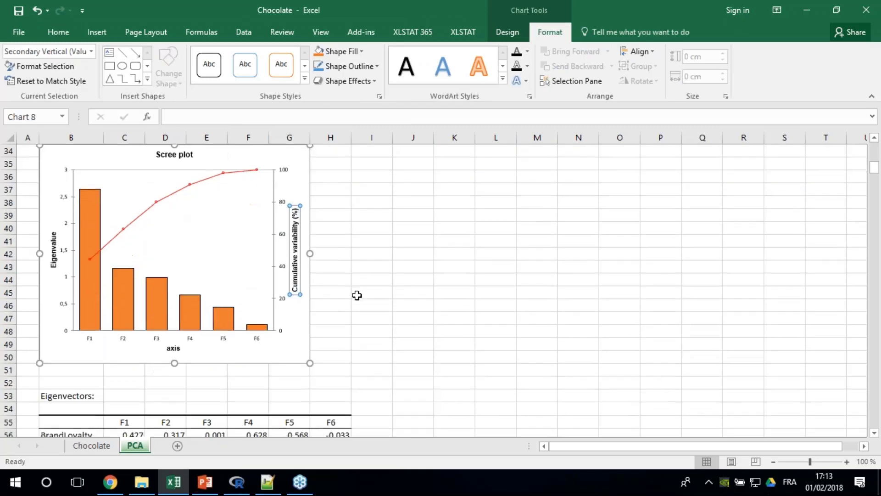
pyautogui.scroll(-11, 357, 295)
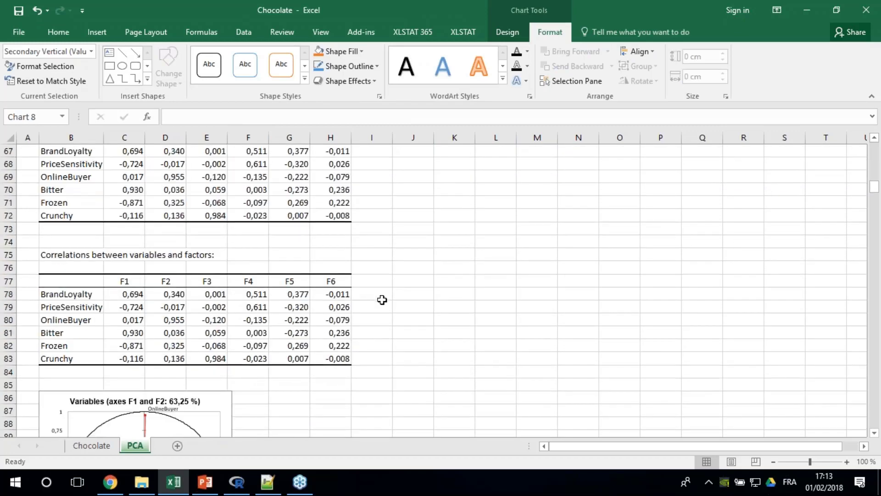
pyautogui.scroll(-5, 381, 300)
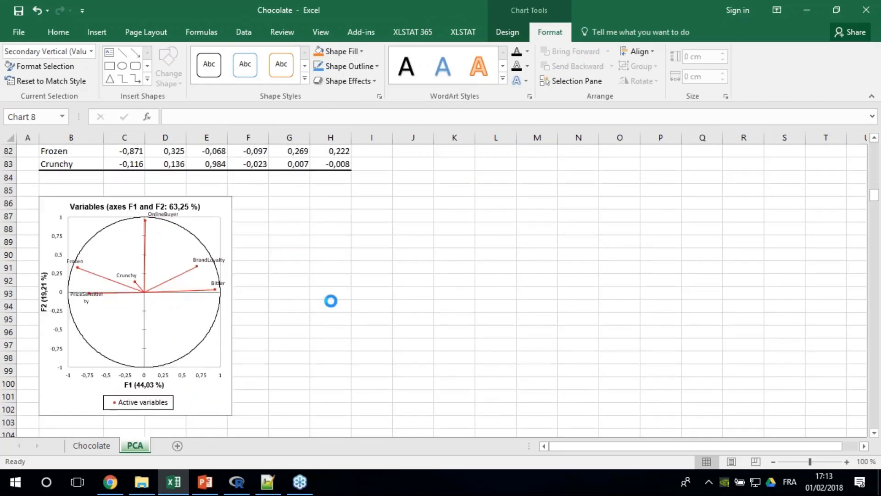
pyautogui.keyDown('ctrl'); pyautogui.scroll(3, 330, 301); pyautogui.keyUp('ctrl')
pyautogui.click(377, 373)
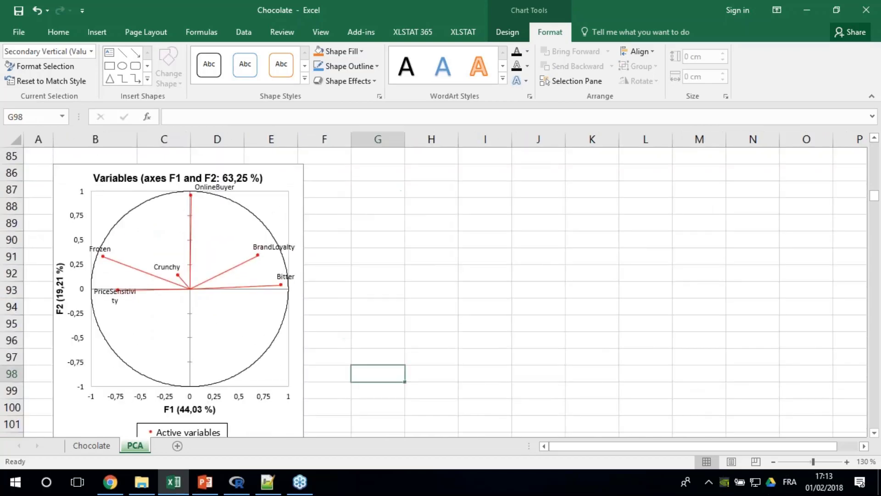
pyautogui.click(348, 282)
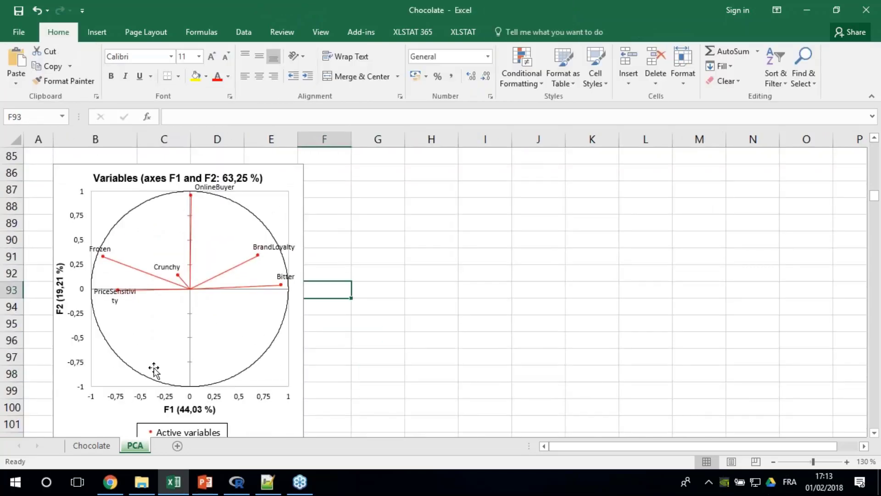
# Step: Examine the squared cosines, factor scores, observations chart, bootstrap hulls, biplot and contributions of the observations
pyautogui.scroll(-8, 361, 306)
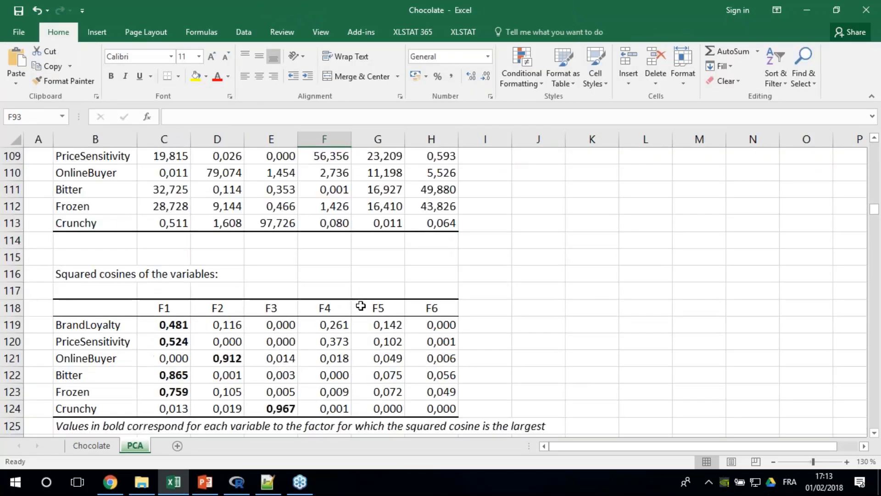
pyautogui.scroll(-17, 361, 306)
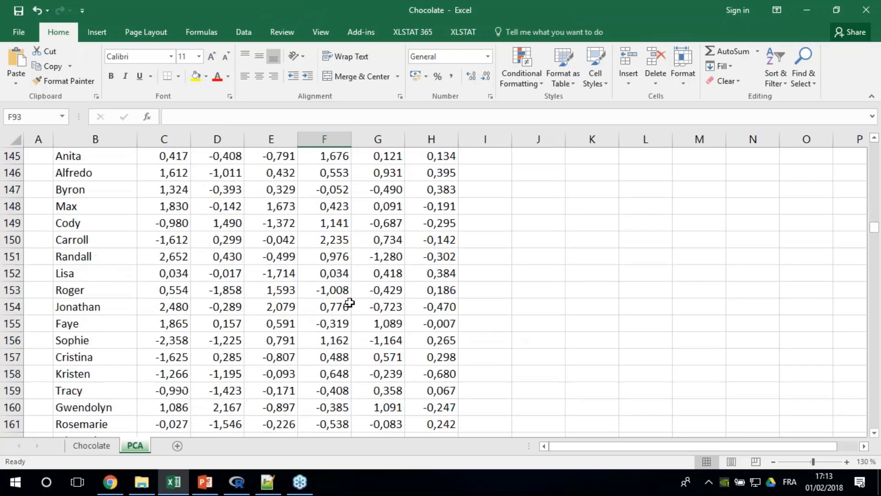
pyautogui.scroll(-20, 343, 300)
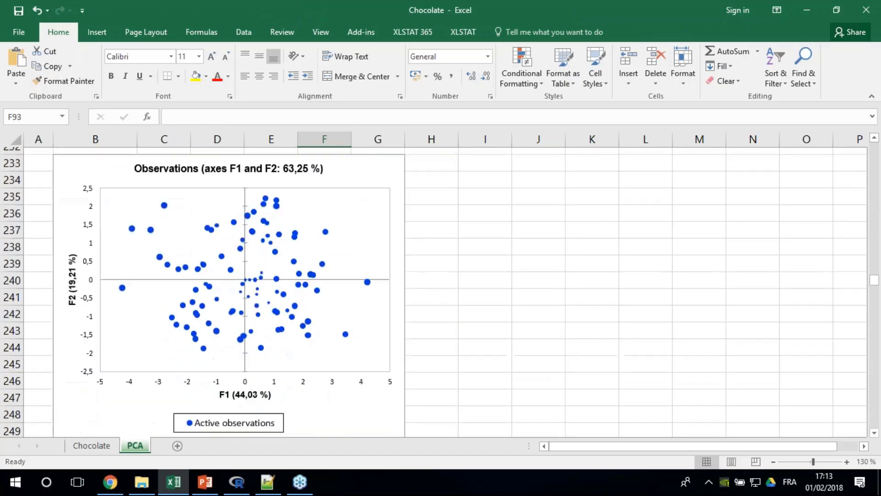
pyautogui.scroll(1, 433, 289)
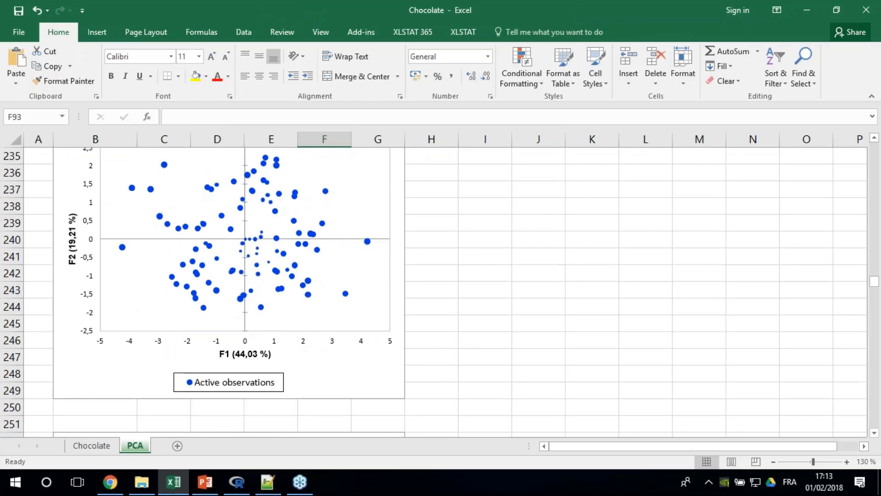
pyautogui.scroll(-7, 434, 292)
pyautogui.scroll(2, 434, 292)
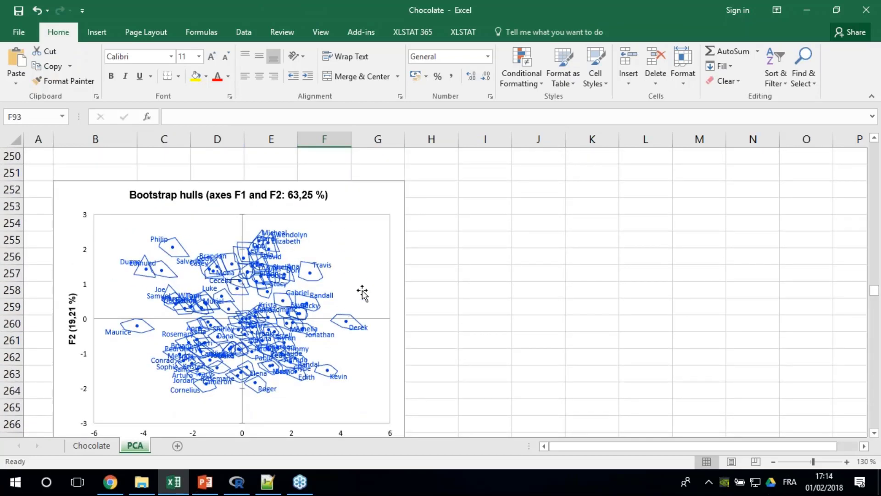
pyautogui.scroll(-7, 344, 298)
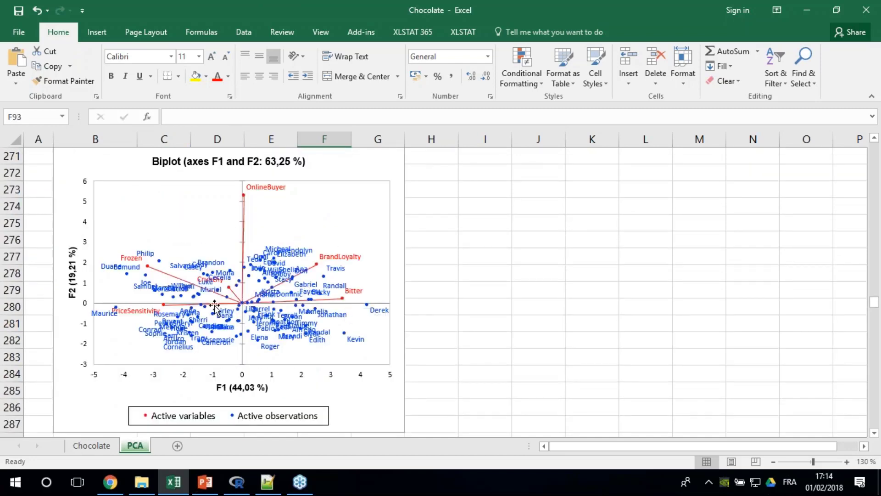
pyautogui.scroll(-6, 218, 308)
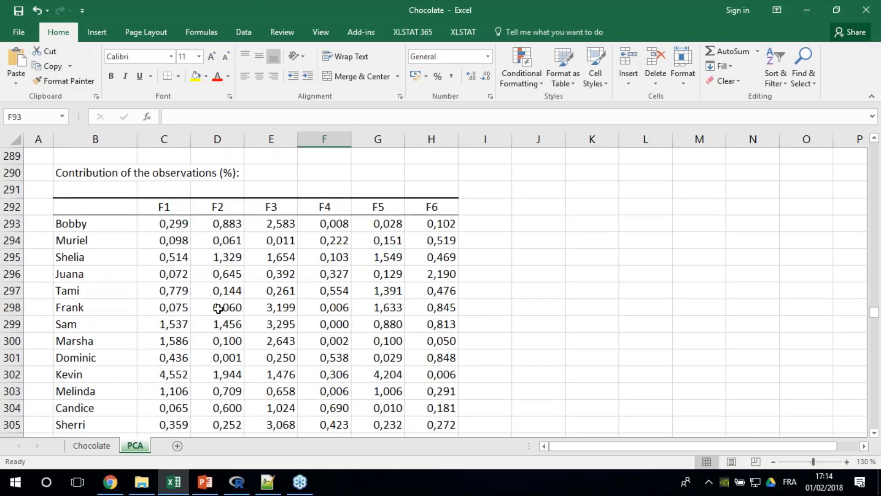
pyautogui.click(127, 242)
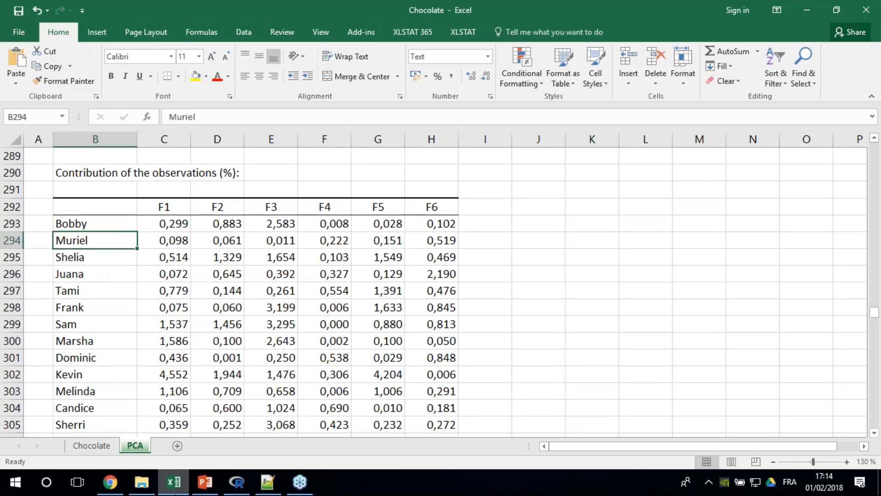
pyautogui.click(333, 288)
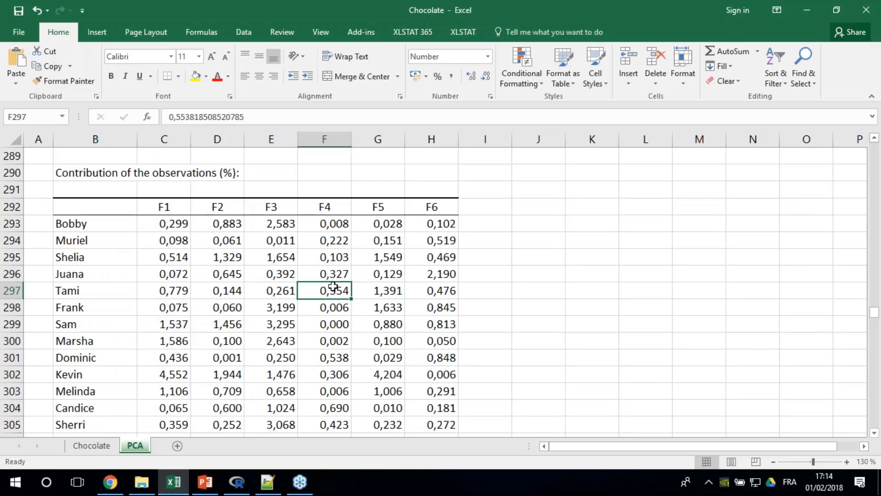
# Step: Browse the available XLSTAT-R functions, including those of the neuralnet, cluster, kohonen, plm and glmnet packages
pyautogui.click(464, 33)
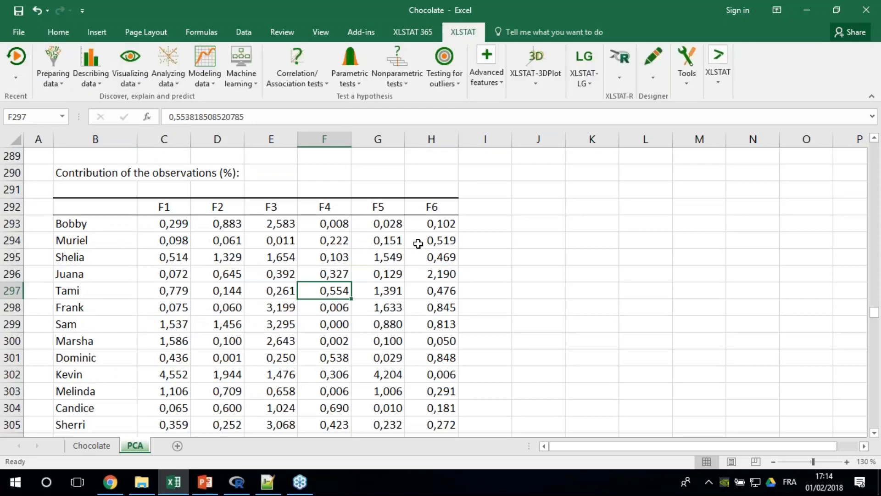
pyautogui.click(621, 67)
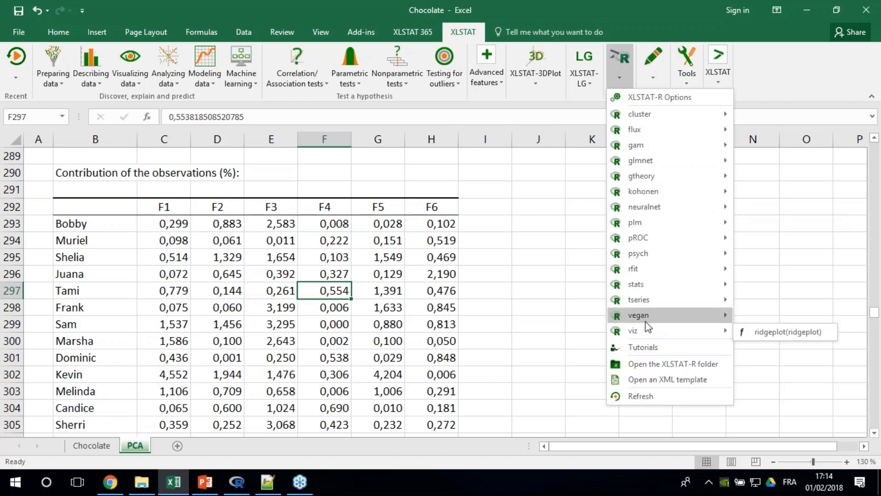
pyautogui.moveTo(645, 320)
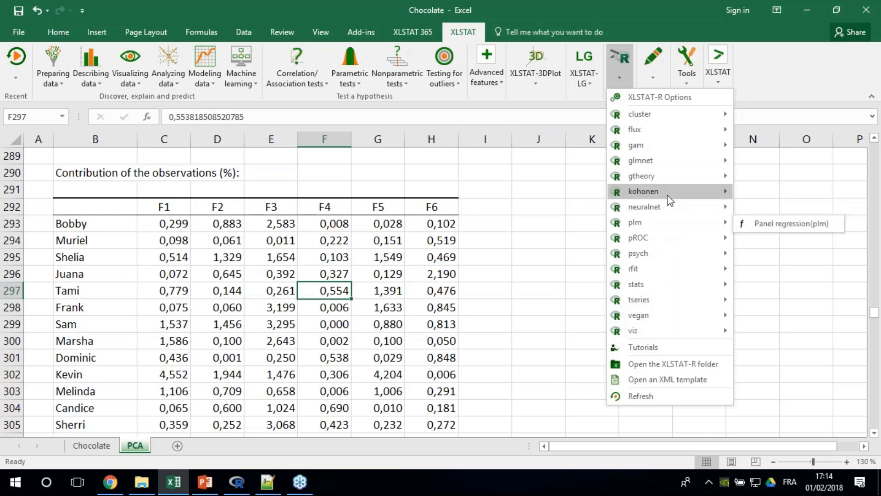
pyautogui.moveTo(663, 209)
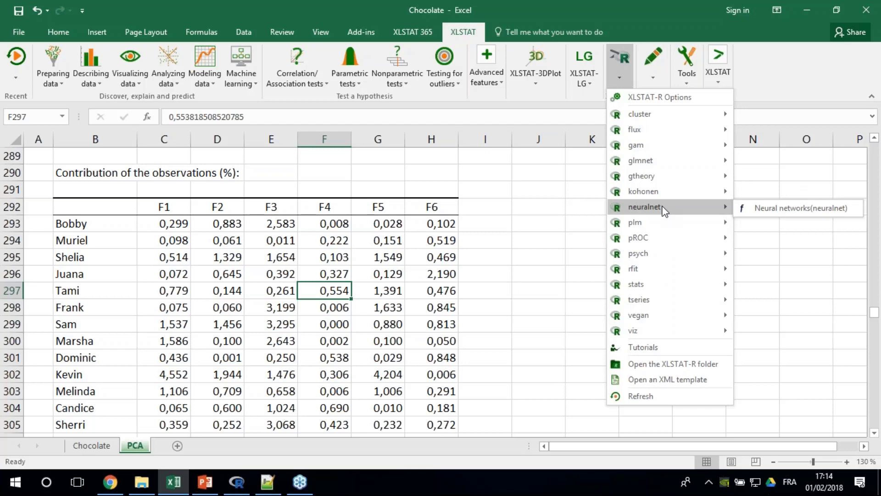
pyautogui.moveTo(650, 118)
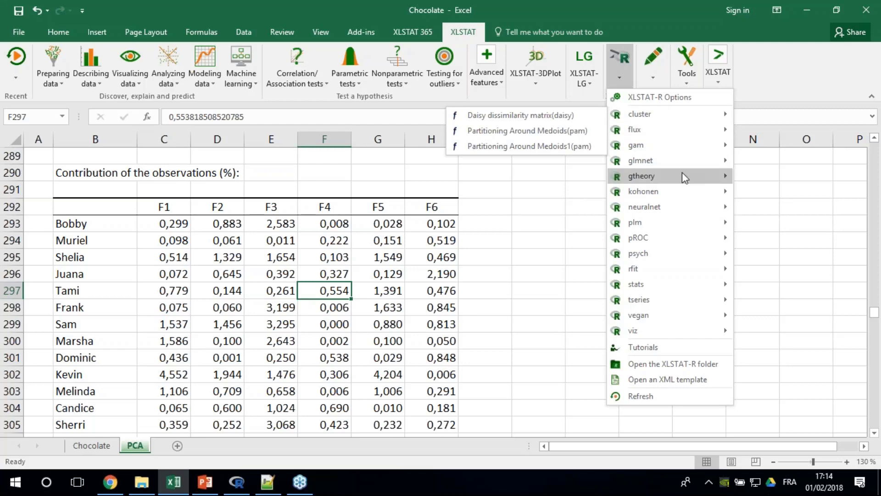
pyautogui.moveTo(665, 192)
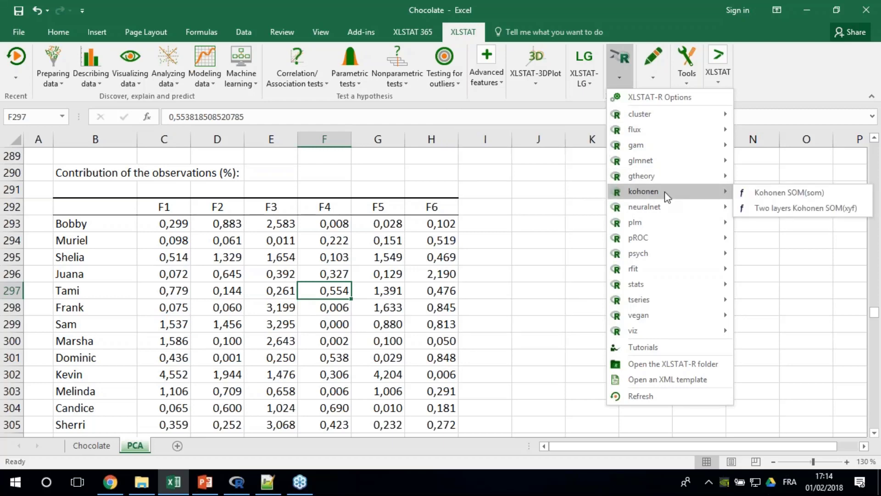
pyautogui.moveTo(662, 224)
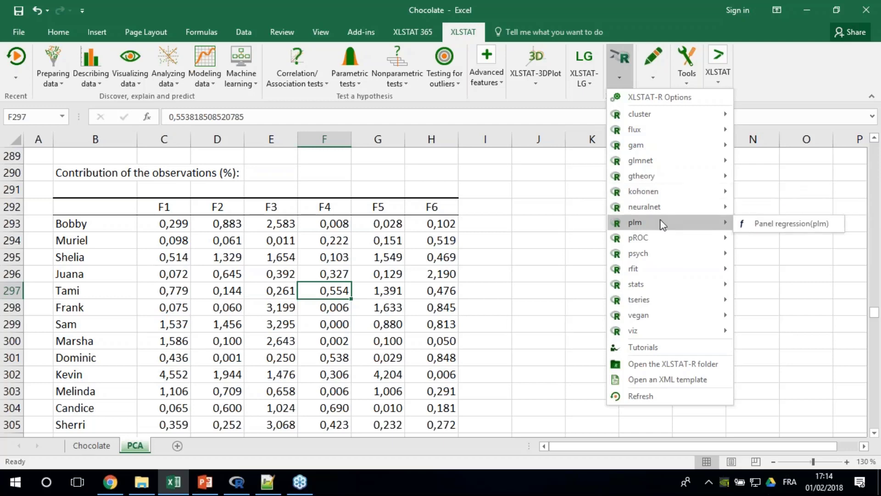
pyautogui.moveTo(662, 156)
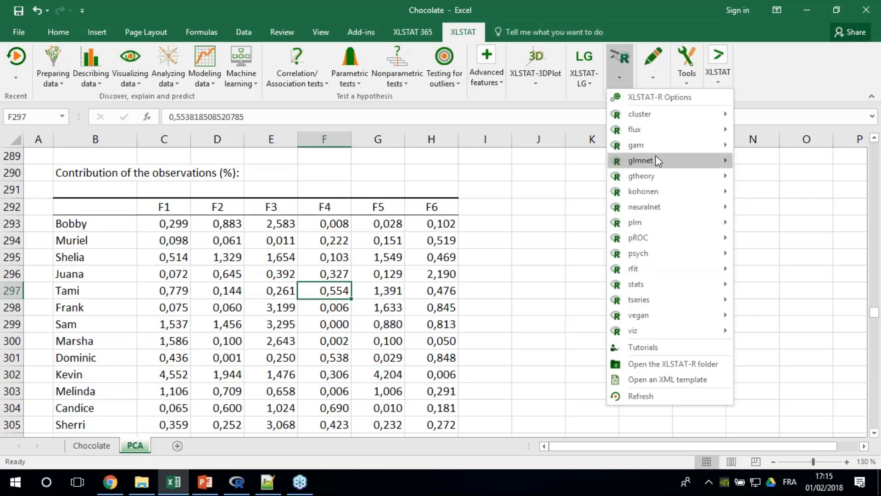
# Step: Delete the PCA results sheet from the Chocolate workbook
pyautogui.click(136, 449)
pyautogui.rightClick(136, 449)
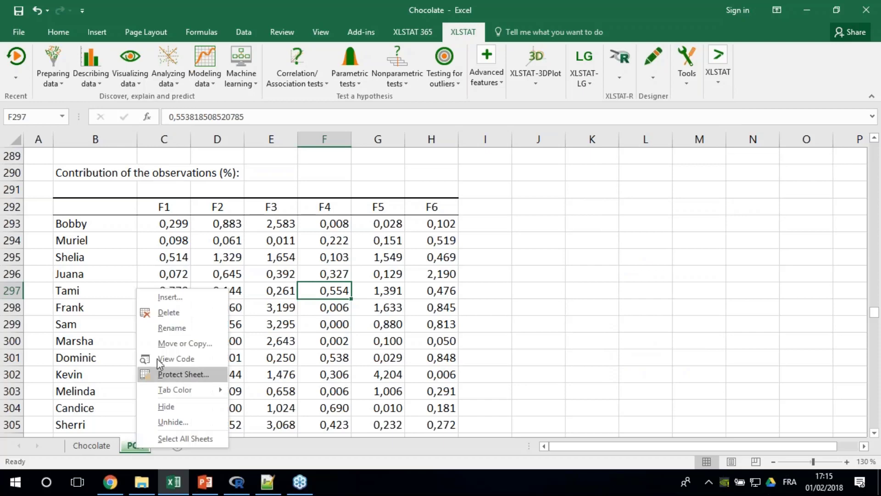
pyautogui.click(151, 311)
pyautogui.click(417, 276)
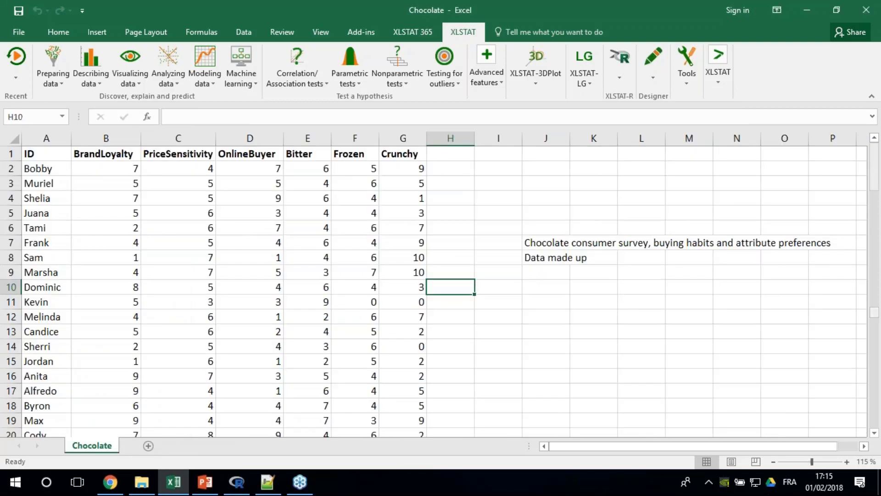
# Step: Start the XLSTAT-R Neural networks (neuralnet) analysis, reset its settings, and place the dialog clear of the data column headers
pyautogui.click(619, 67)
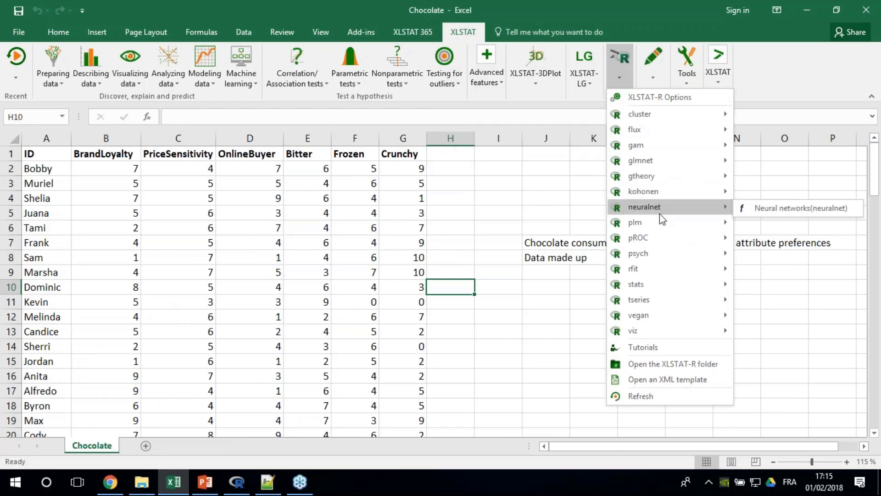
pyautogui.click(771, 216)
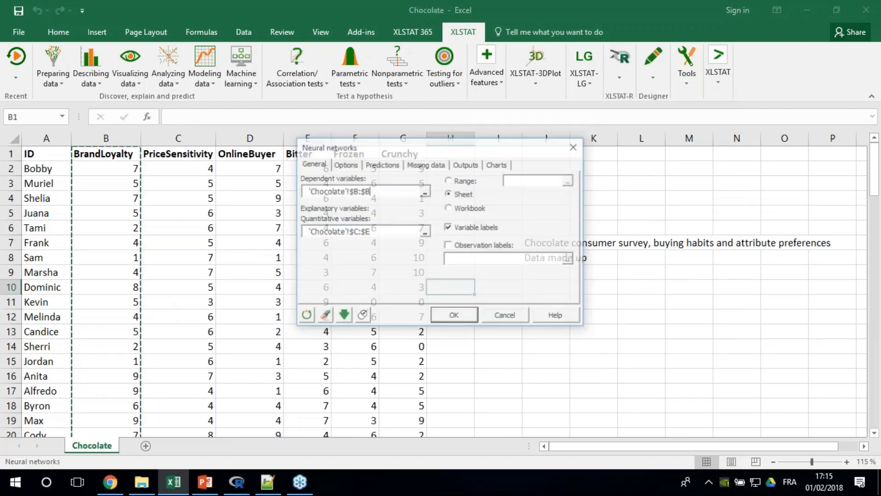
pyautogui.click(306, 316)
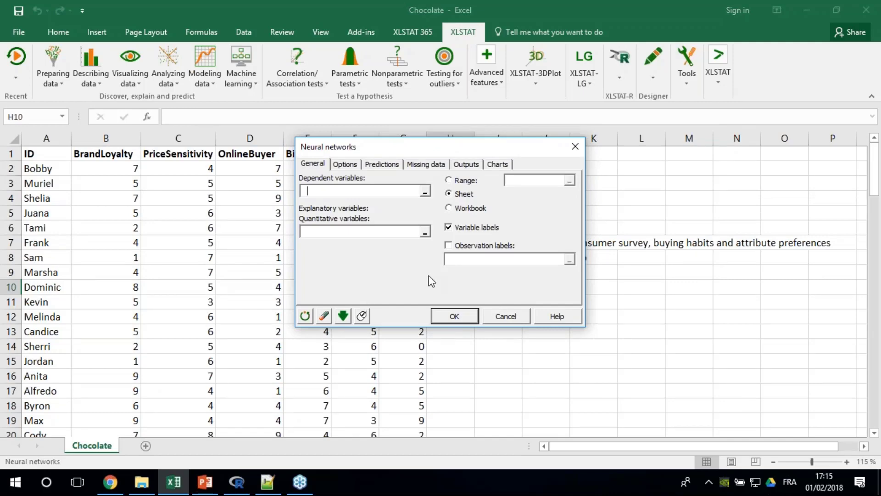
pyautogui.moveTo(384, 146); pyautogui.dragTo(343, 157)
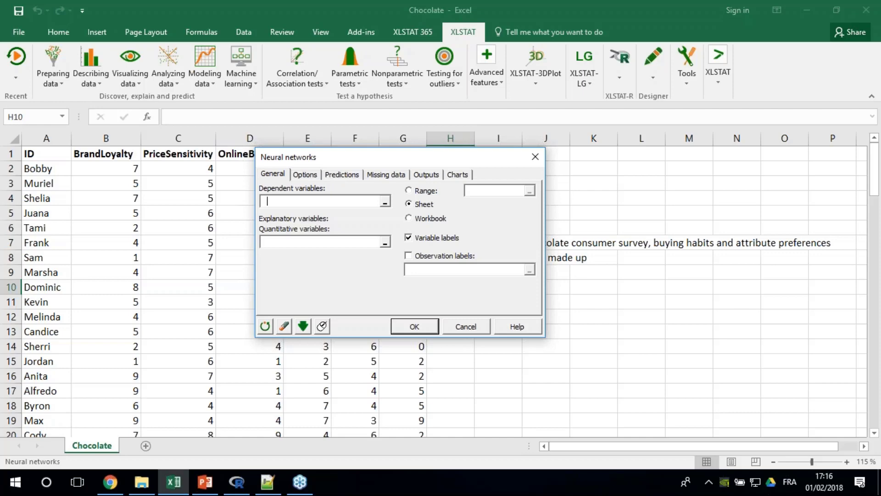
pyautogui.moveTo(312, 163); pyautogui.dragTo(327, 220)
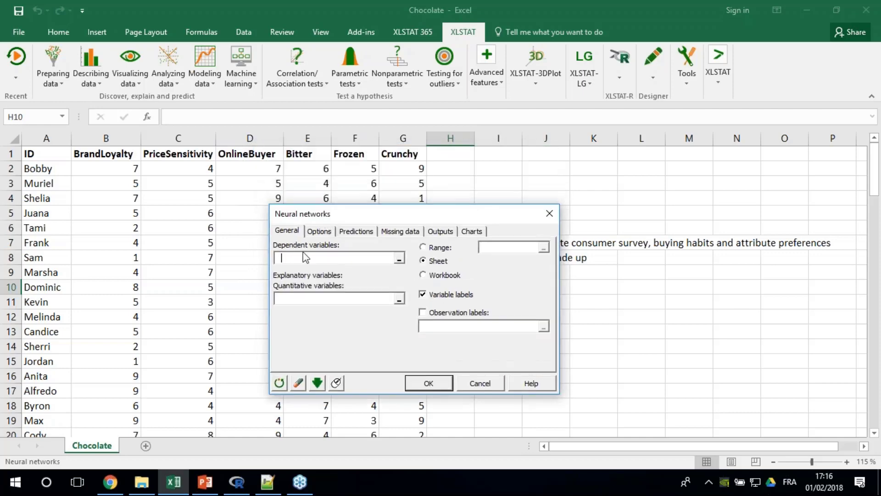
# Step: Use the BrandLoyalty column as the dependent variable and columns C to E, PriceSensitivity to Bitter, as quantitative explanatory variables
pyautogui.click(106, 139)
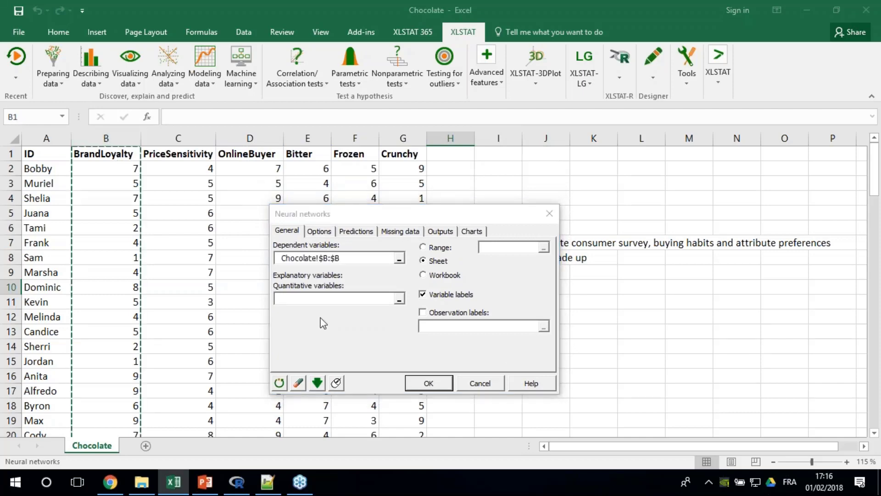
pyautogui.click(301, 299)
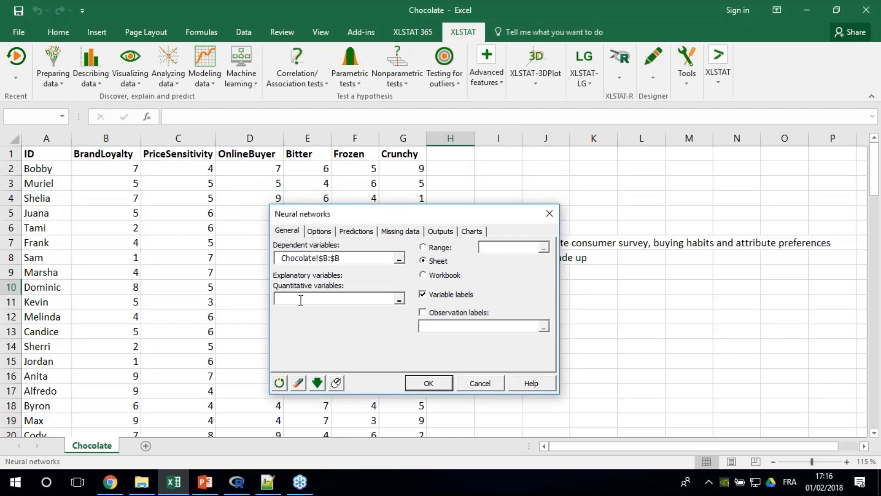
pyautogui.moveTo(178, 138); pyautogui.dragTo(306, 139)
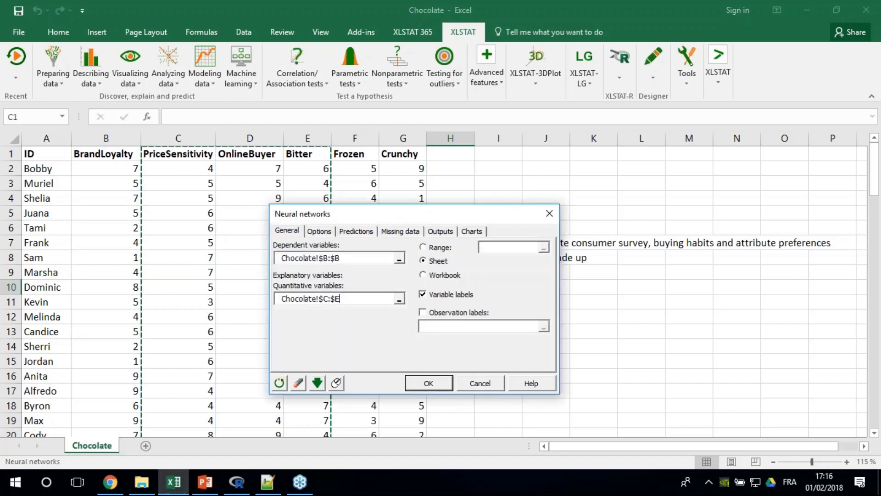
# Step: Review the neural network's training options, such as neurons per layer, and turn off Interactions / Level
pyautogui.click(319, 231)
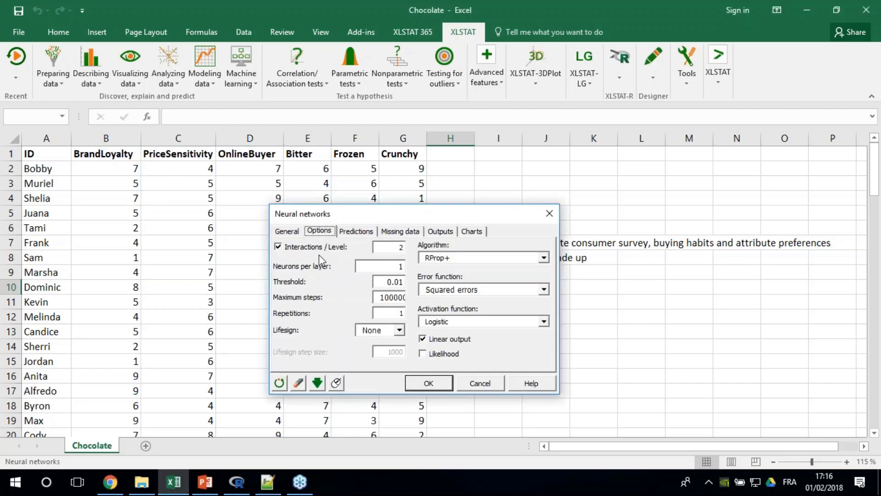
pyautogui.click(399, 297)
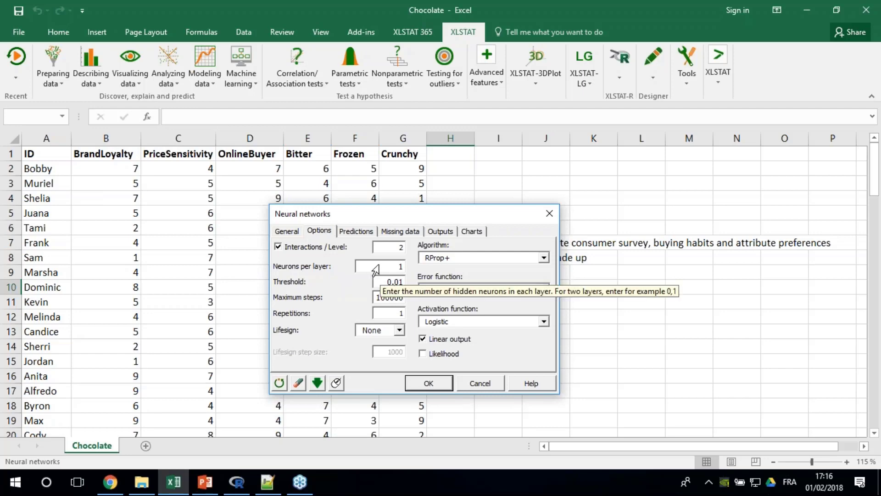
pyautogui.click(393, 313)
pyautogui.moveTo(402, 268); pyautogui.dragTo(385, 272)
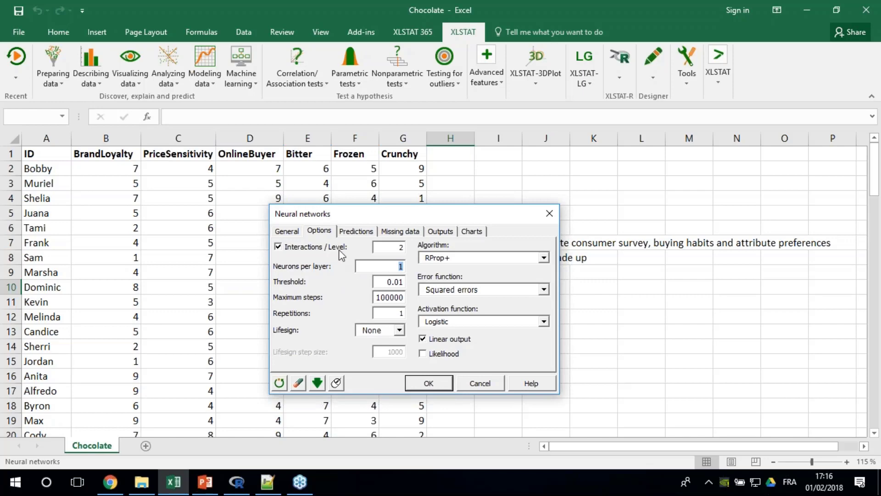
pyautogui.click(312, 244)
pyautogui.moveTo(395, 214); pyautogui.dragTo(364, 204)
# Step: Check the predictions, missing data, outputs and charts settings, and run the neural network analysis
pyautogui.click(325, 221)
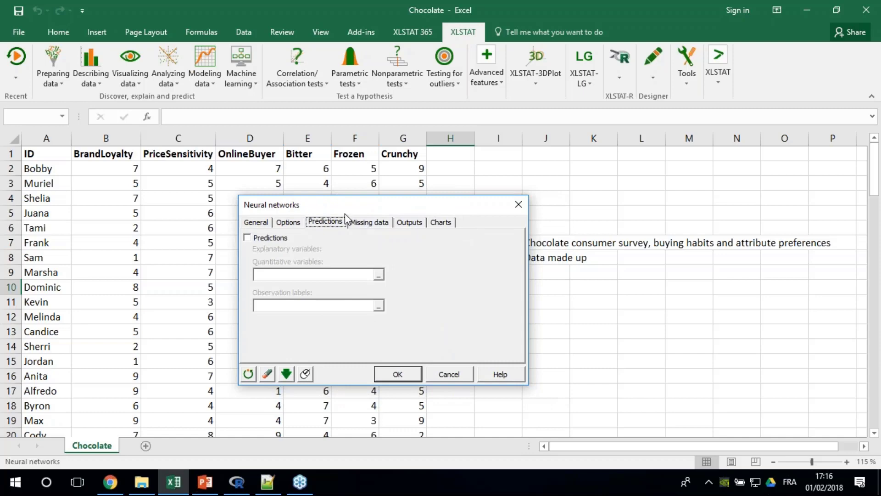
pyautogui.click(370, 222)
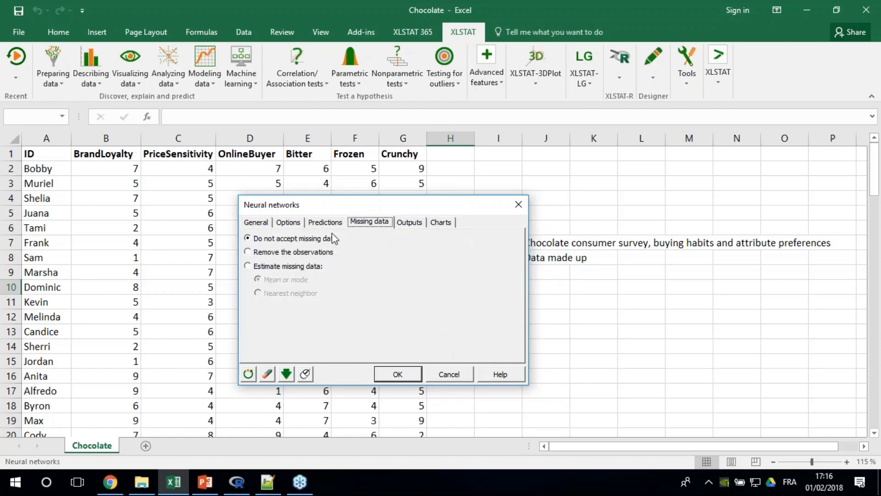
pyautogui.click(411, 222)
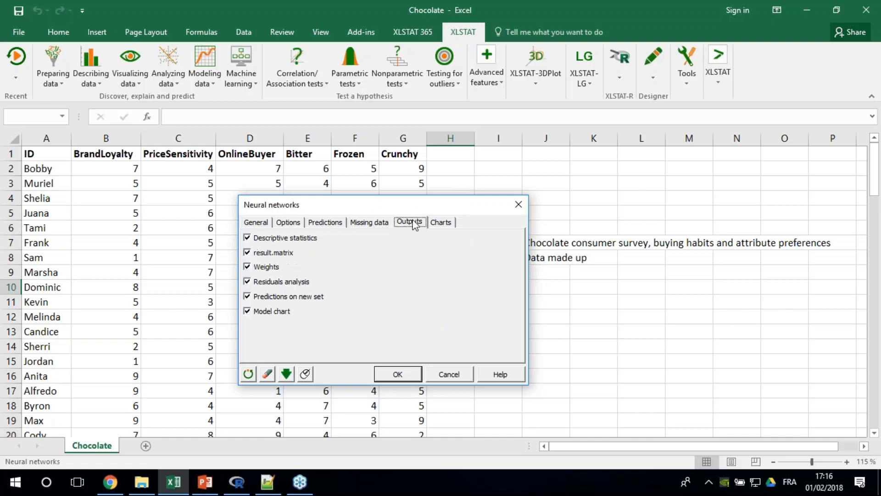
pyautogui.click(441, 222)
pyautogui.click(397, 375)
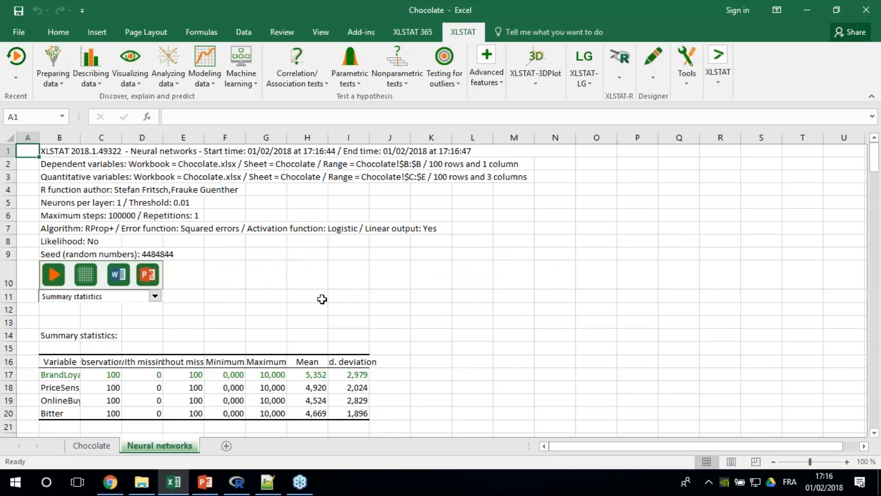
# Step: Widen columns B and C on the Neural networks sheet so the fit summary labels are readable
pyautogui.keyDown('ctrl'); pyautogui.scroll(3, 209, 349); pyautogui.keyUp('ctrl')
pyautogui.keyDown('ctrl'); pyautogui.scroll(-1, 220, 343); pyautogui.keyUp('ctrl')
pyautogui.scroll(-3, 275, 333)
pyautogui.scroll(-3, 293, 330)
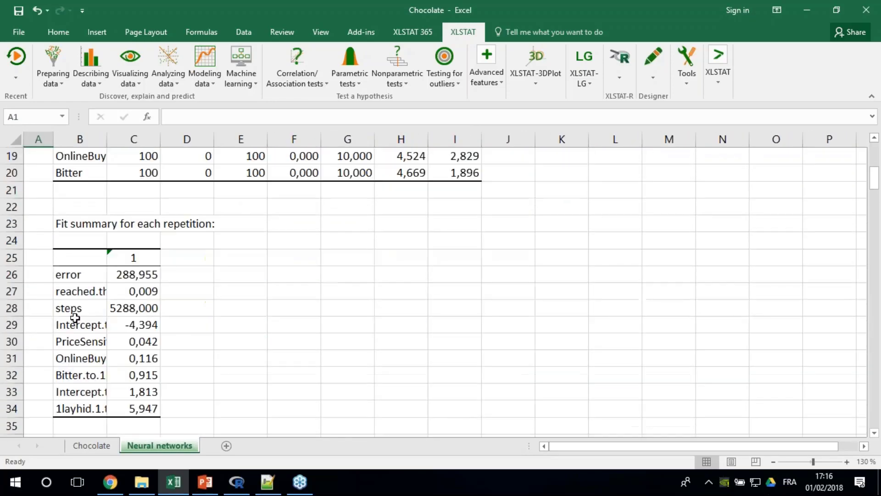
pyautogui.moveTo(107, 139); pyautogui.dragTo(178, 140)
pyautogui.moveTo(232, 139); pyautogui.dragTo(264, 139)
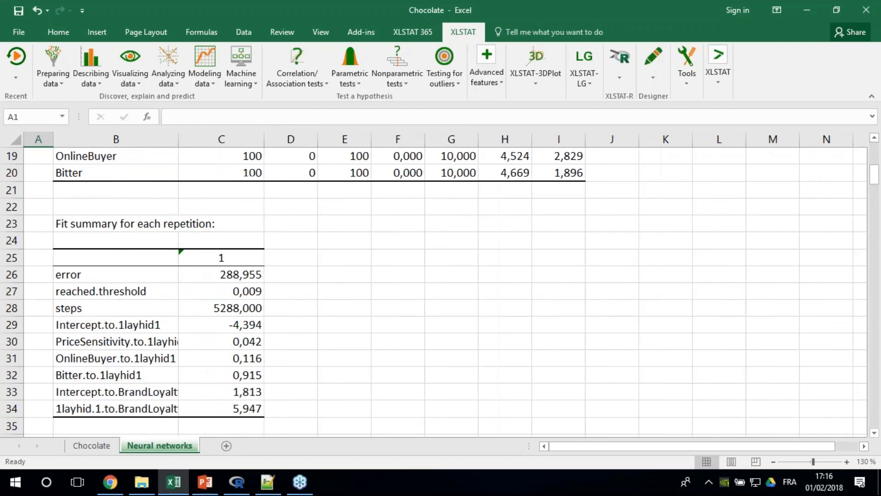
pyautogui.click(291, 290)
# Step: Examine the neural network's predictions and residuals, the residuals analysis charts, and the network diagram for BrandLoyalty
pyautogui.scroll(-7, 160, 315)
pyautogui.scroll(-20, 161, 315)
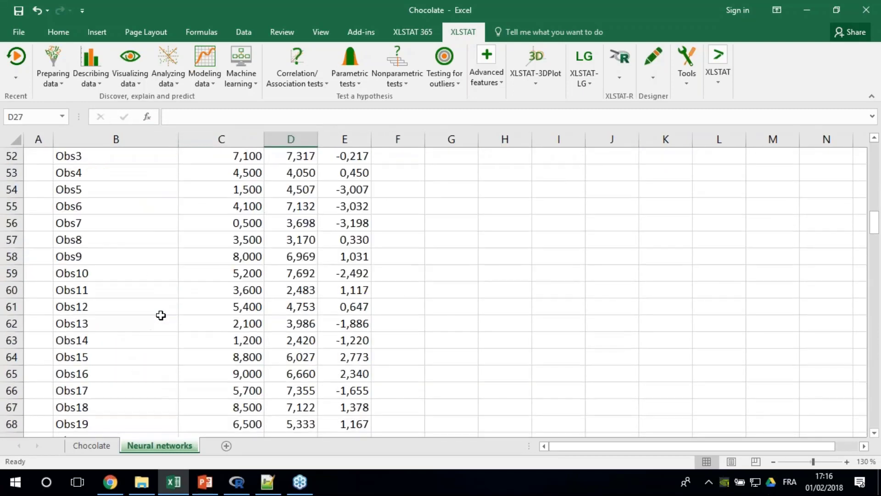
pyautogui.scroll(-7, 171, 302)
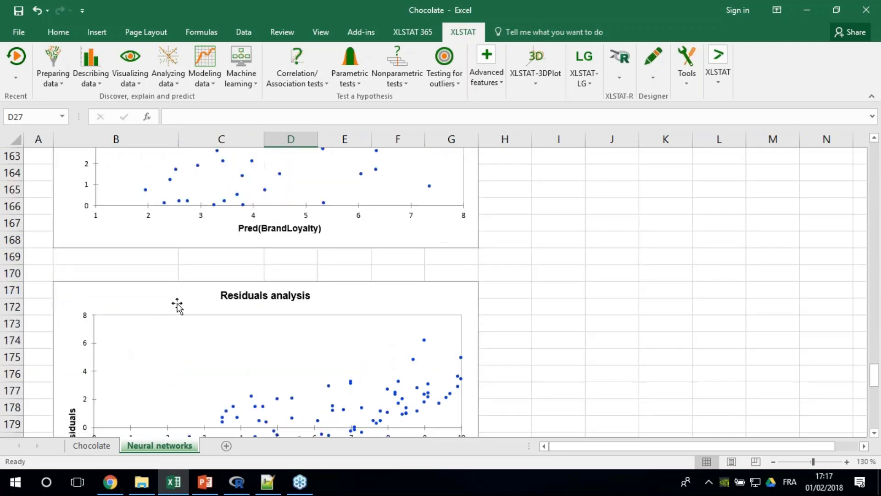
pyautogui.keyDown('ctrl'); pyautogui.scroll(-2, 177, 304); pyautogui.keyUp('ctrl')
pyautogui.scroll(-11, 178, 305)
pyautogui.scroll(-6, 178, 306)
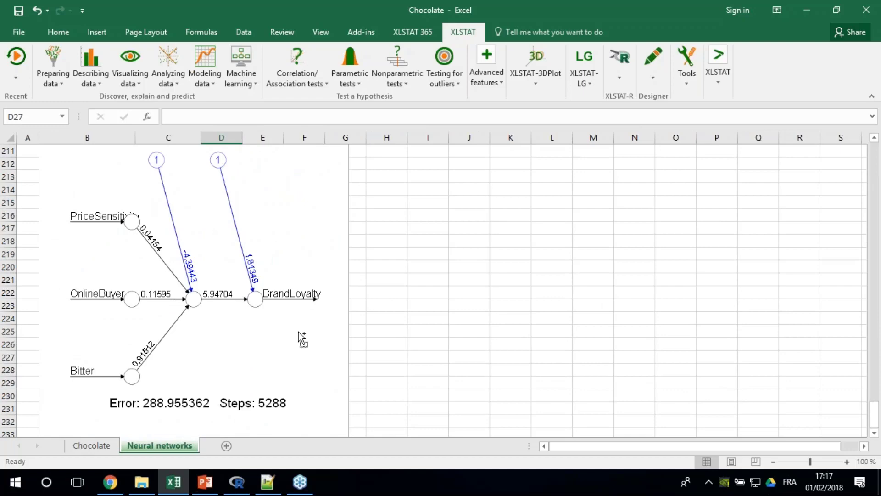
pyautogui.keyDown('ctrl'); pyautogui.scroll(1, 299, 335); pyautogui.keyUp('ctrl')
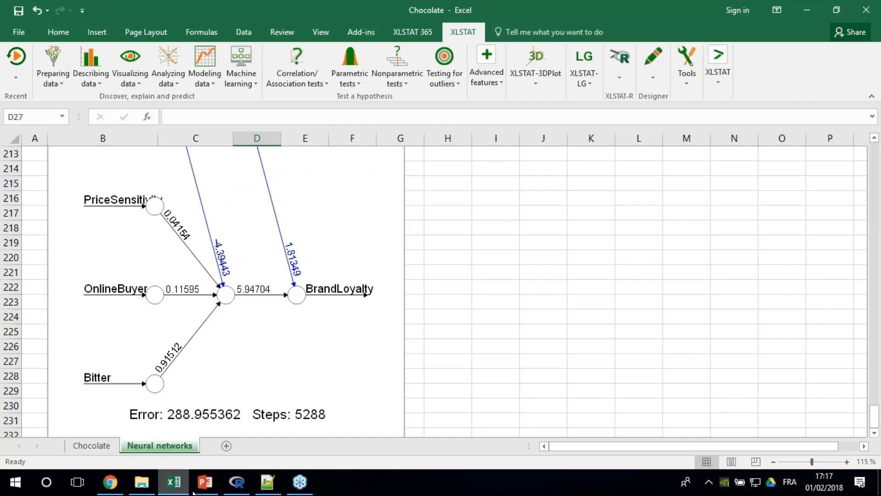
# Step: Look through the R packages and functions offered by XLSTAT-R, from cluster and glmnet to plm and vegan
pyautogui.click(622, 70)
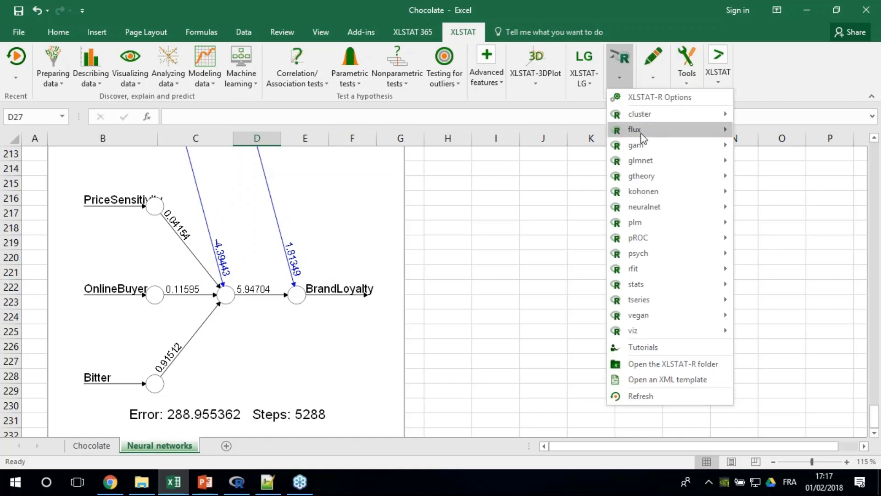
pyautogui.moveTo(637, 256)
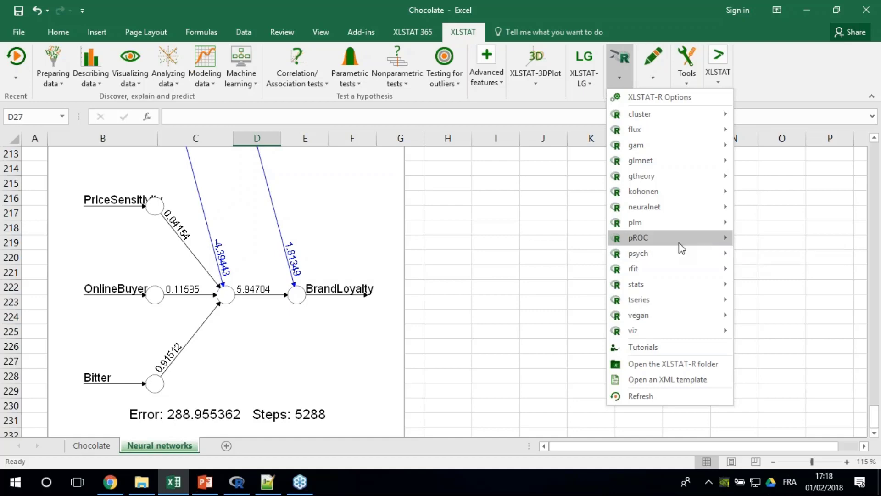
pyautogui.moveTo(683, 191)
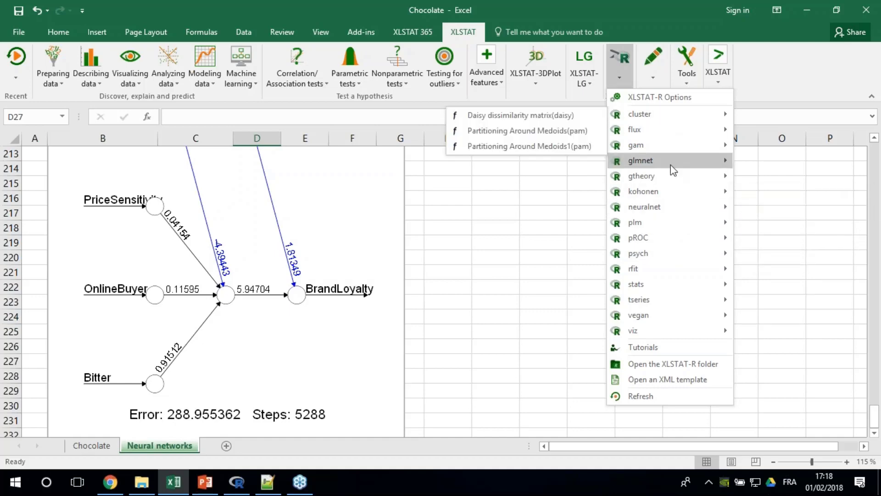
pyautogui.moveTo(664, 213)
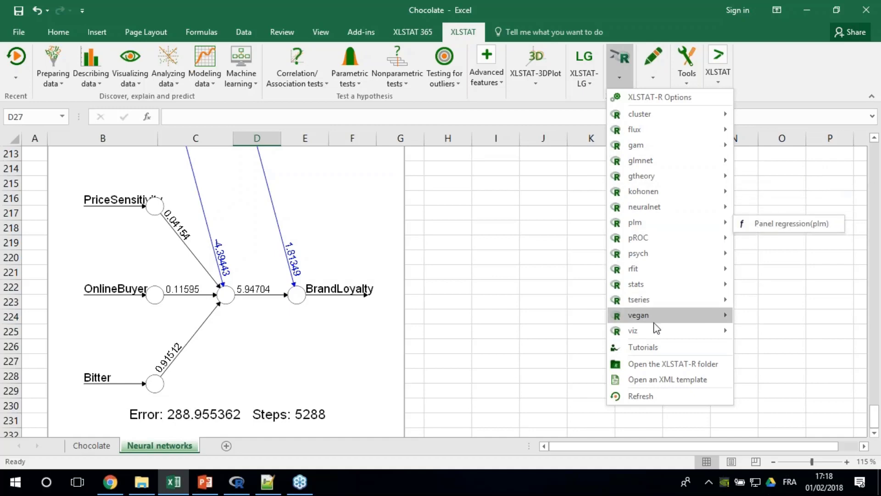
# Step: Open the XLSTAT-R folder, inspect the files in the rfit and neuralnet subfolders, and return to the workbook
pyautogui.click(661, 364)
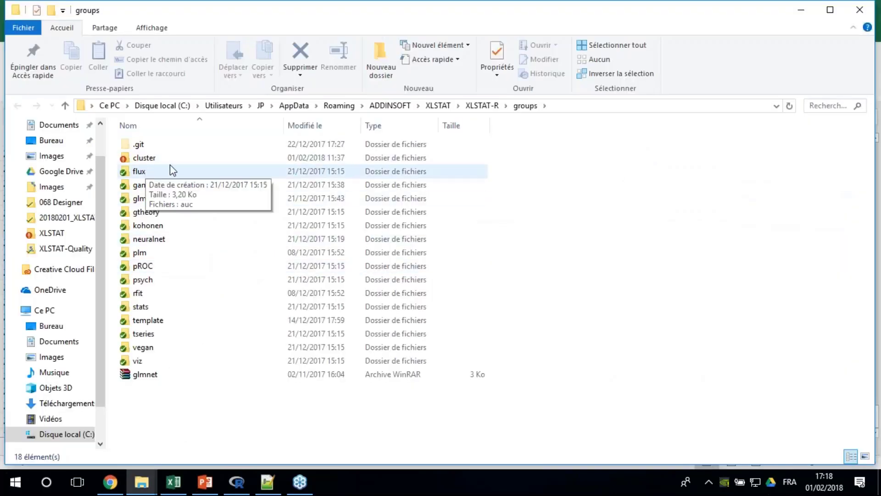
pyautogui.doubleClick(153, 296)
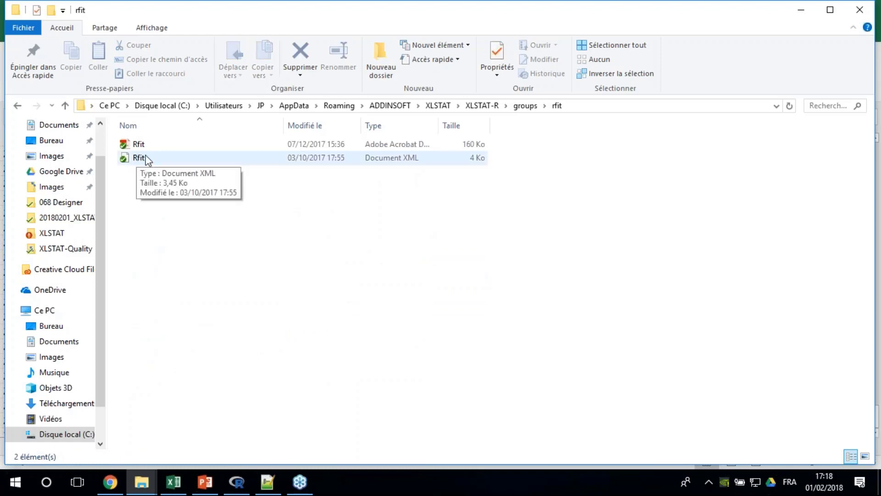
pyautogui.click(527, 107)
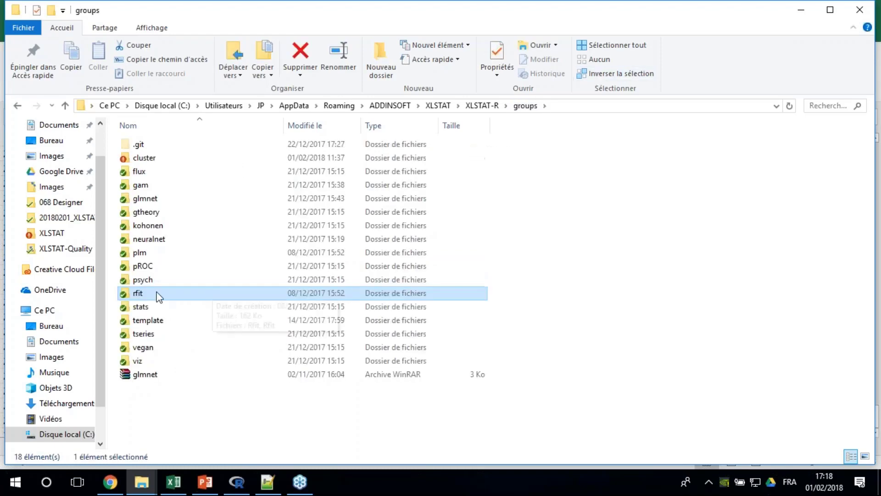
pyautogui.doubleClick(162, 242)
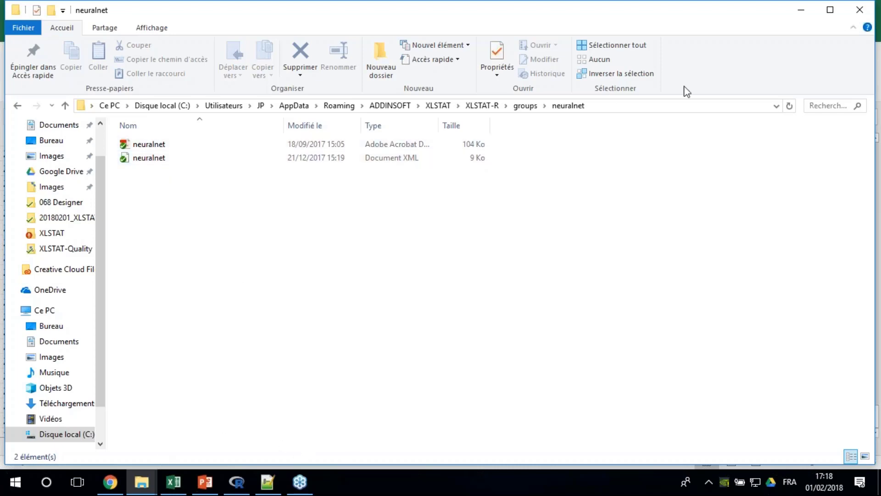
pyautogui.click(800, 10)
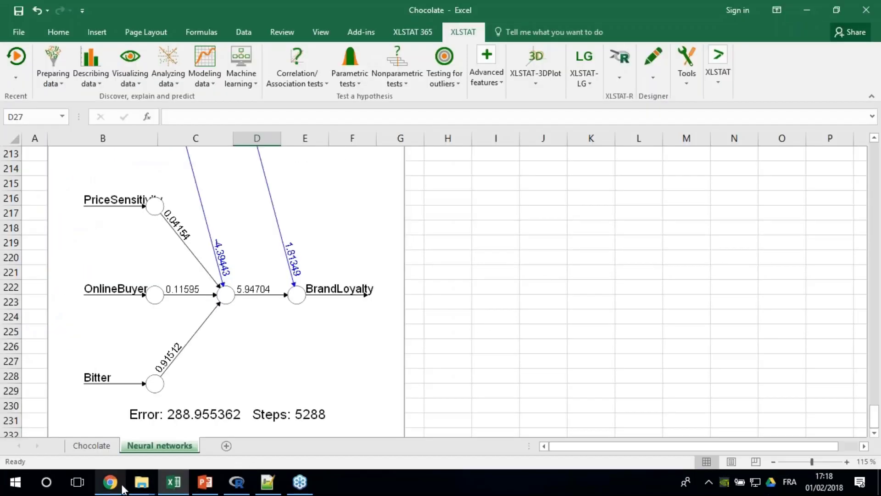
# Step: Switch to PowerPoint, start the slide show from the neuralnet function example, and advance to the slide on XLSTAT-R's two audiences
pyautogui.click(206, 484)
pyautogui.scroll(-3, 90, 335)
pyautogui.scroll(-5, 92, 348)
pyautogui.click(85, 294)
pyautogui.click(66, 69)
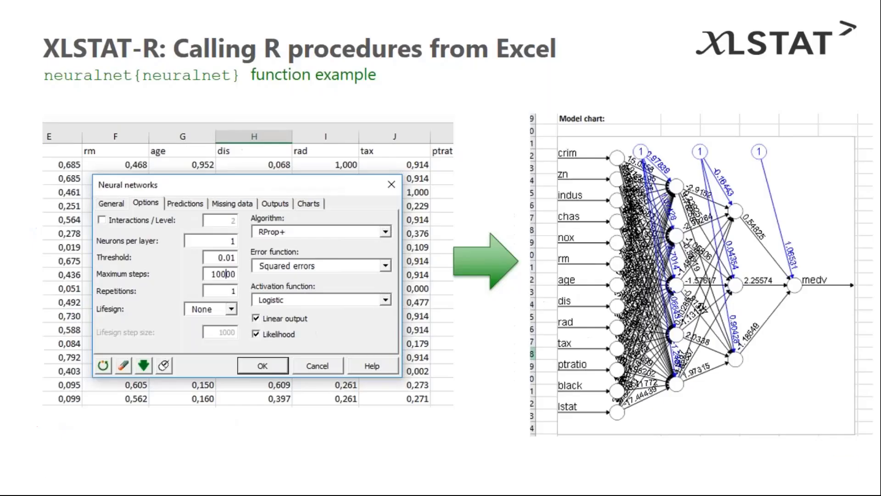
pyautogui.click(115, 312)
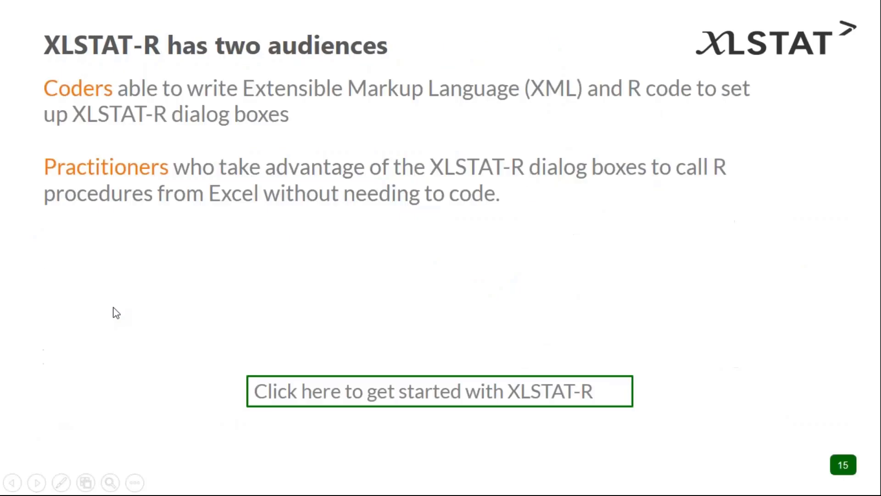